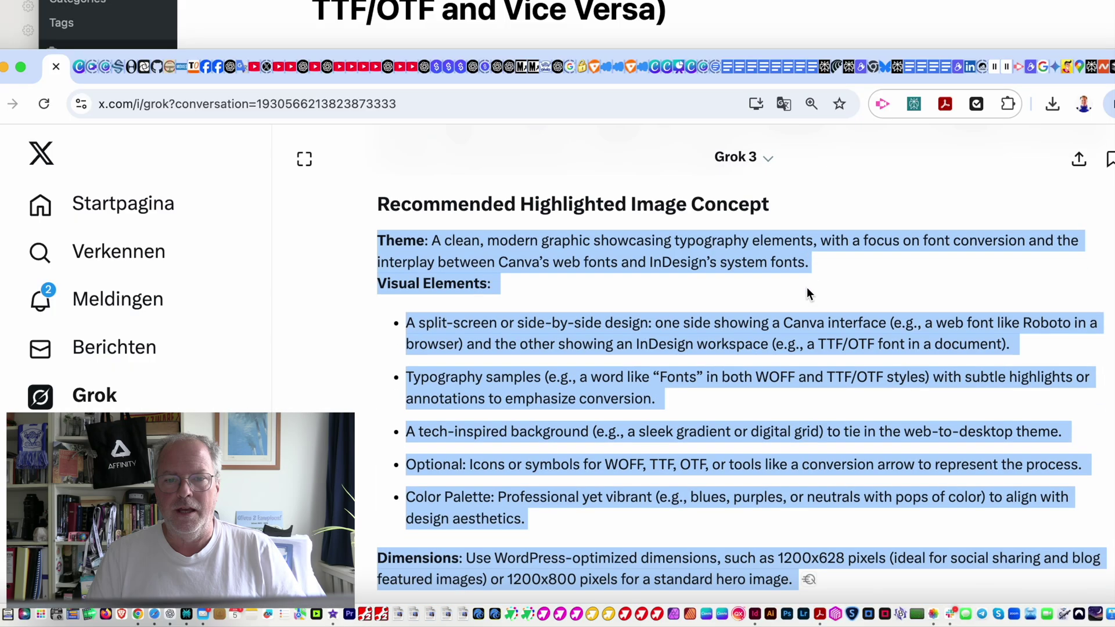
- Review Grok's list of font conversion websites and its highlighted image concept, including theme, visual elements and dimensions
scroll(805, 290, "down", 15)
scroll(806, 290, "up", 4)
scroll(804, 290, "up", 10)
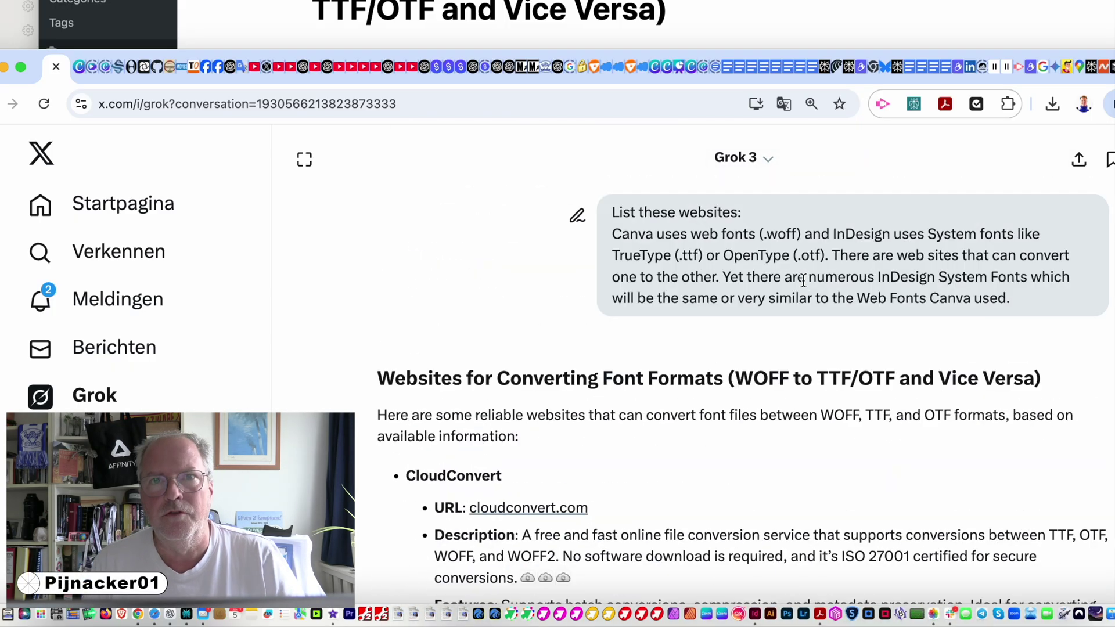
scroll(801, 279, "down", 20)
left_click_drag(801, 279, 802, 279)
scroll(802, 278, "up", 1)
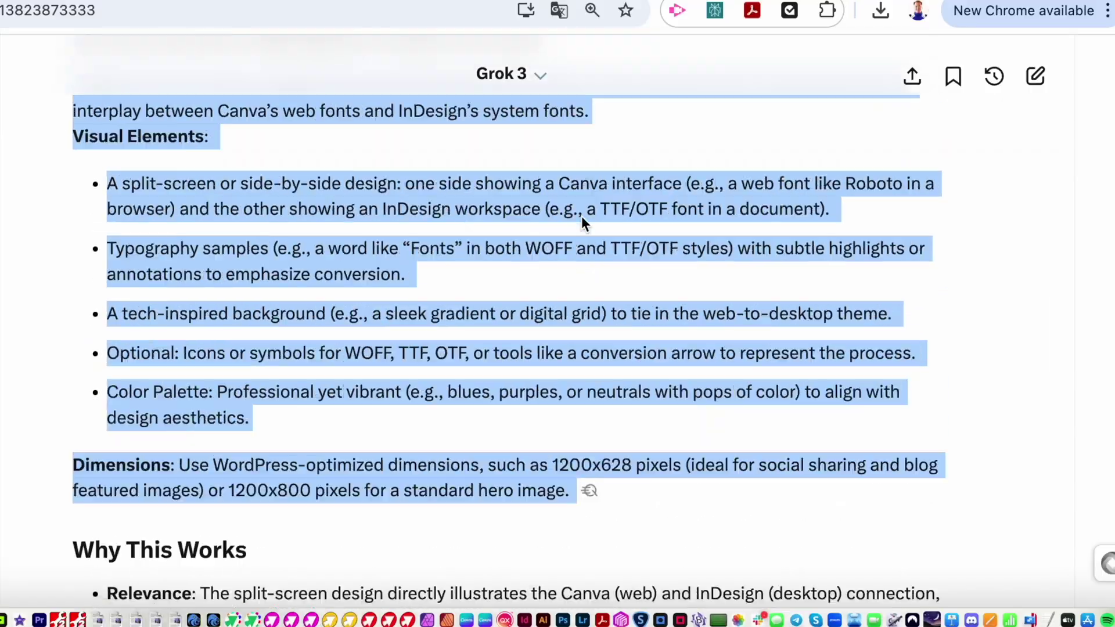
scroll(580, 216, "up", 3)
scroll(580, 216, "down", 1)
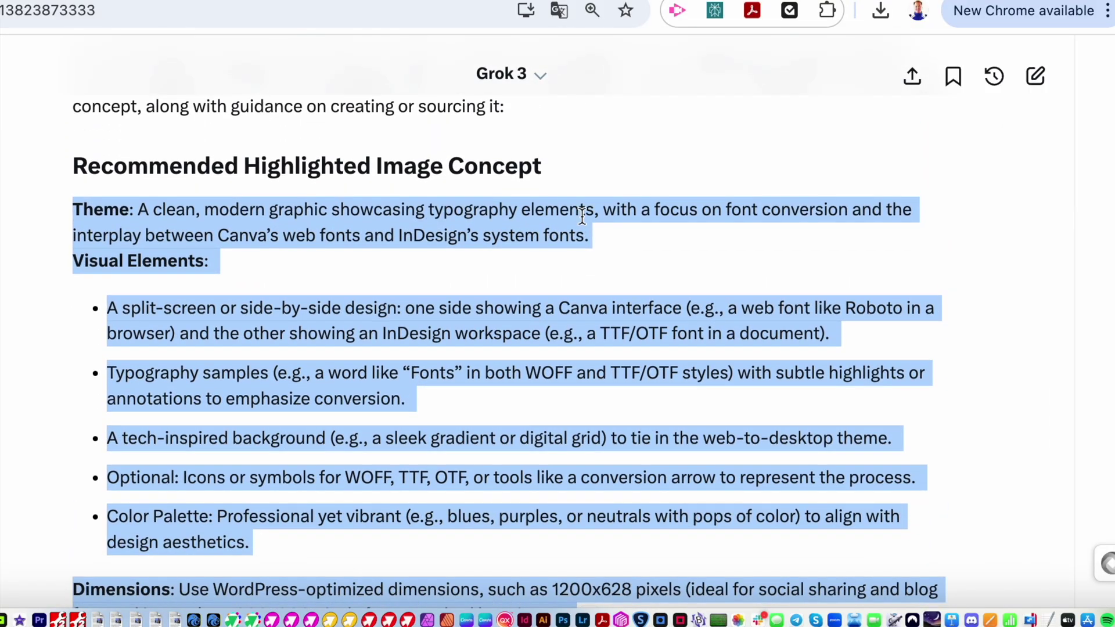
scroll(581, 216, "down", 1)
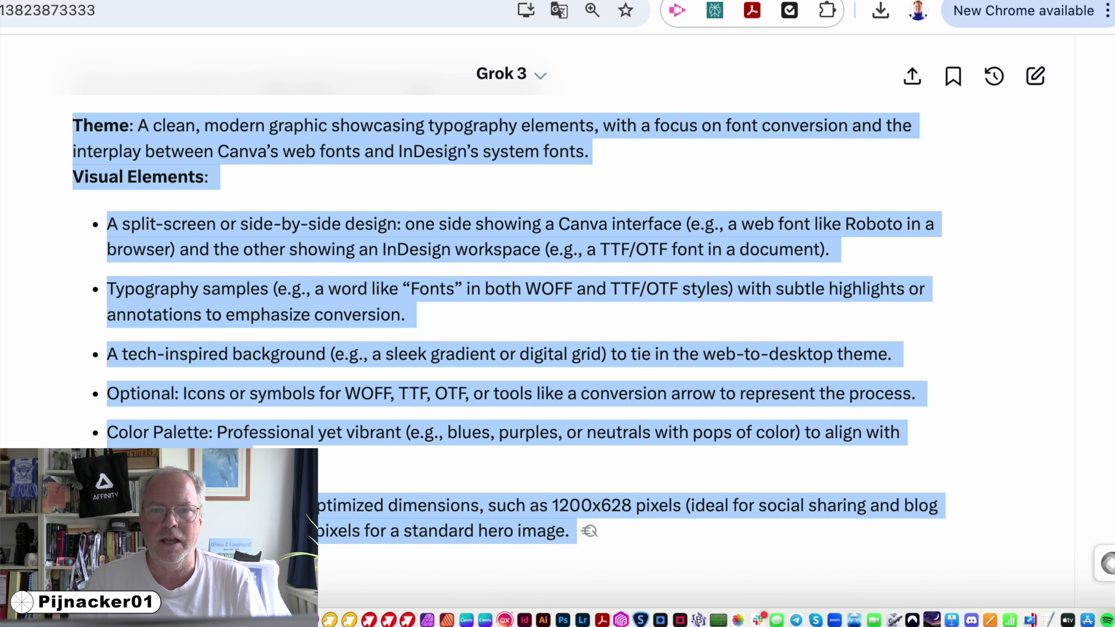
- Switch to Canva and start a new Canva AI chat from its home page
left_click(394, 0)
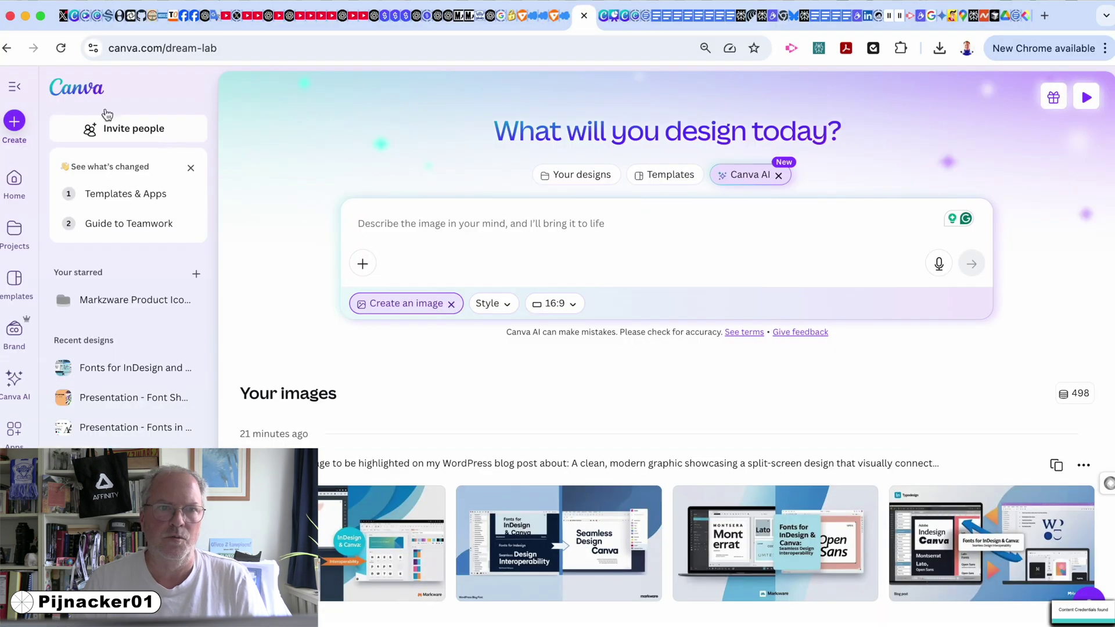
left_click(79, 91)
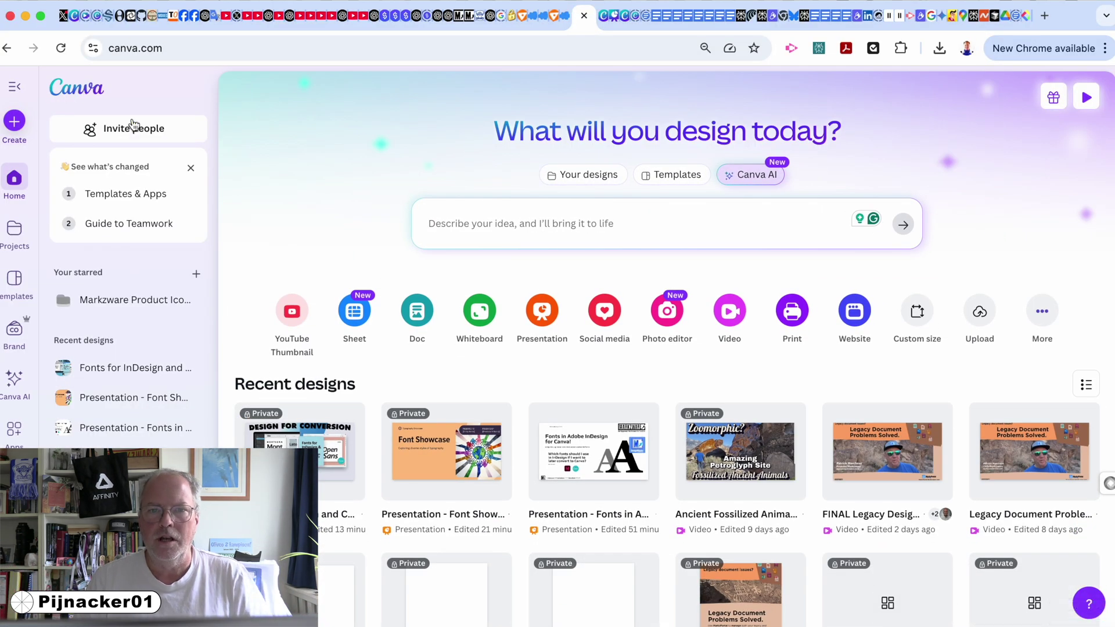
left_click(476, 228)
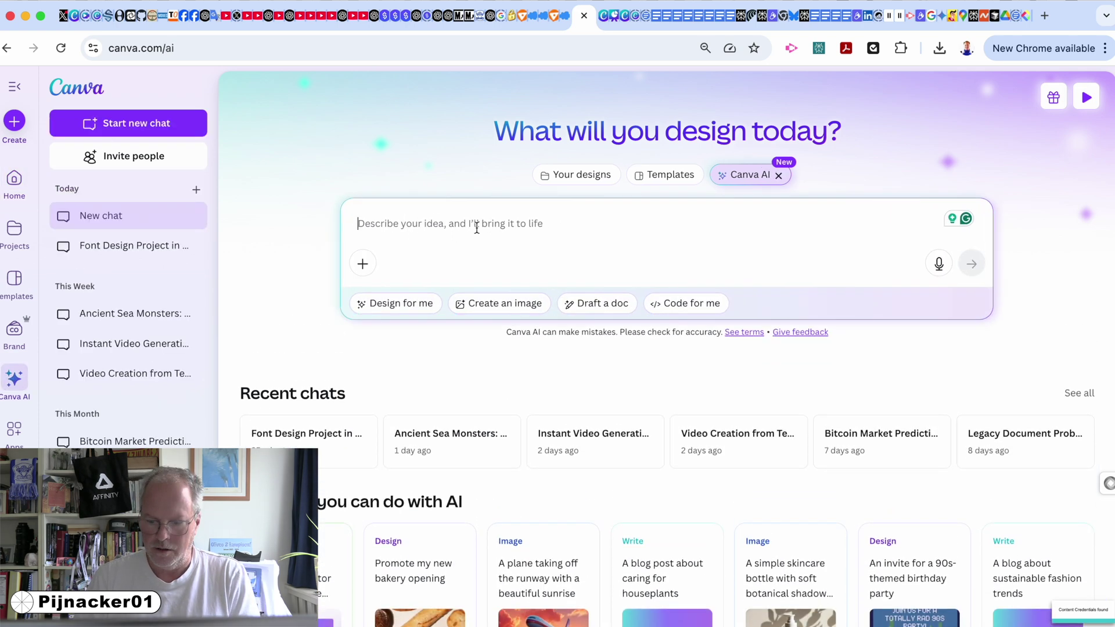
- Submit a Design for me prompt reading "I would like an image for my WordPress post:" followed by the copied image concept
type("I would l")
type("ike an image for my WordPress post:")
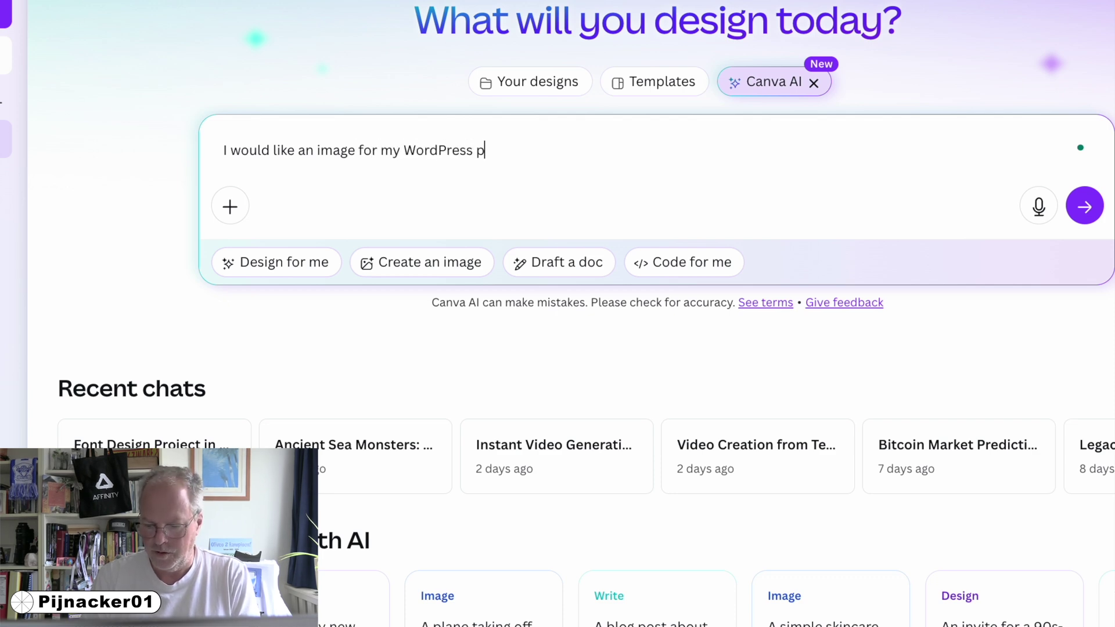
key("shift+Return")
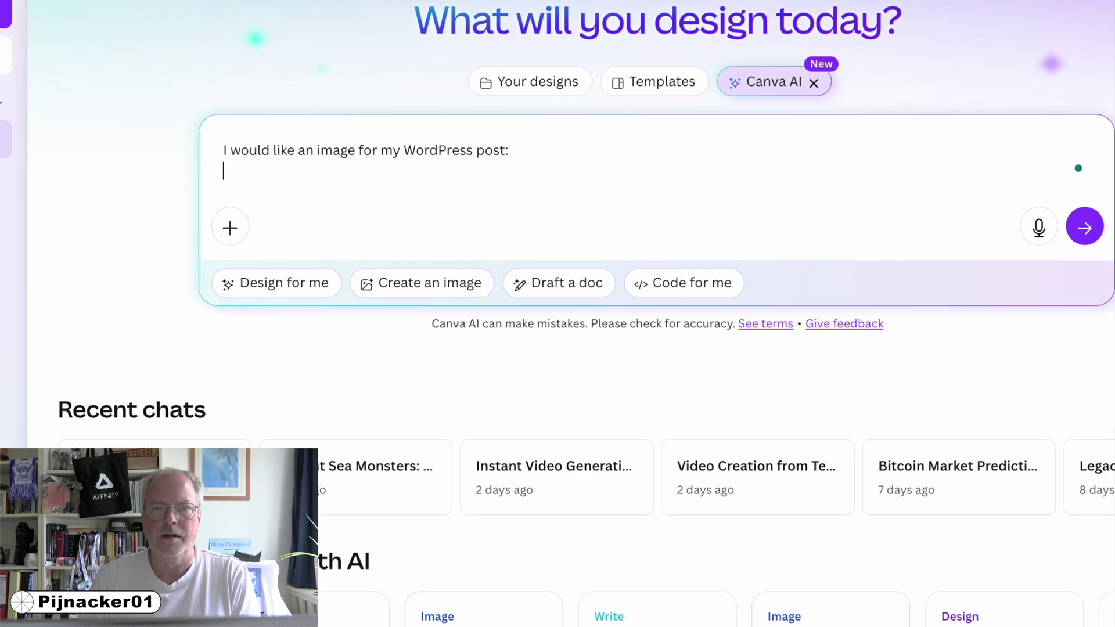
key("ctrl+v")
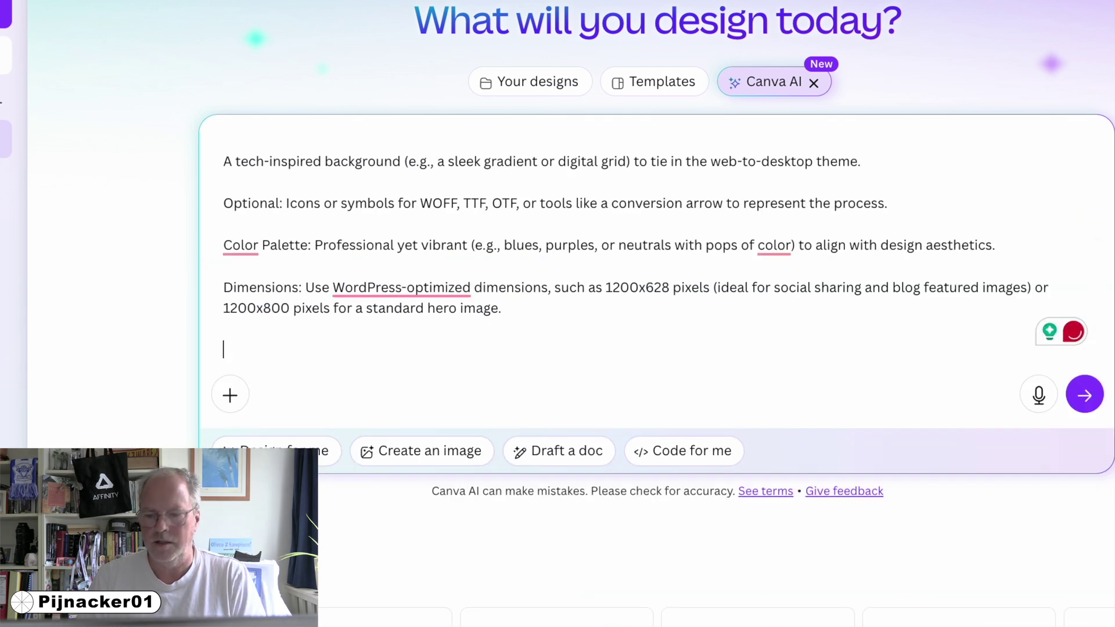
key("BackSpace")
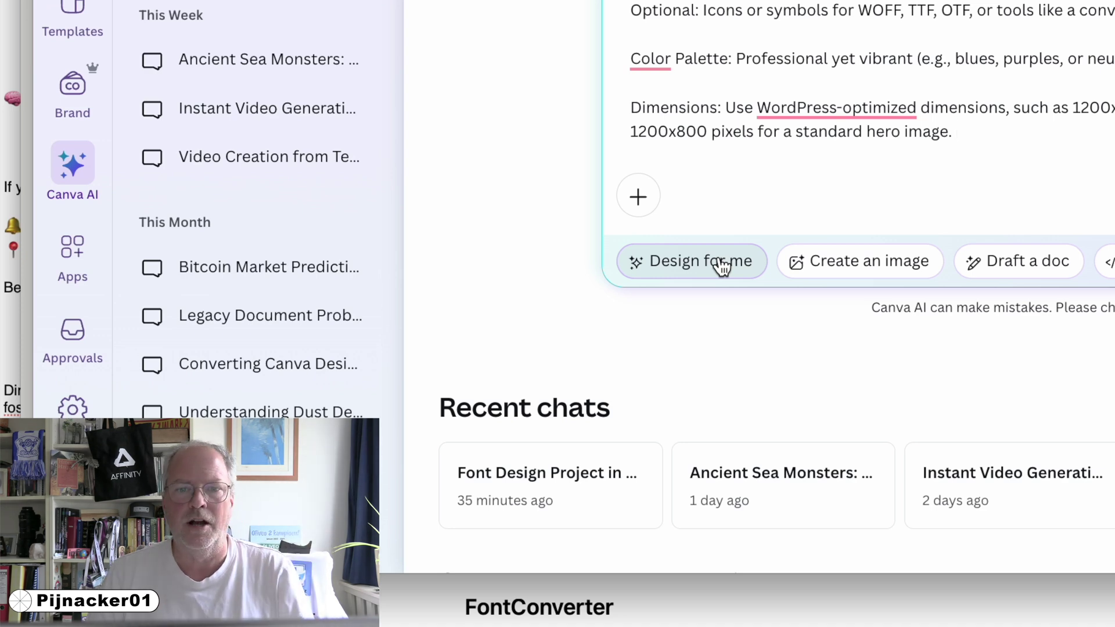
left_click(721, 268)
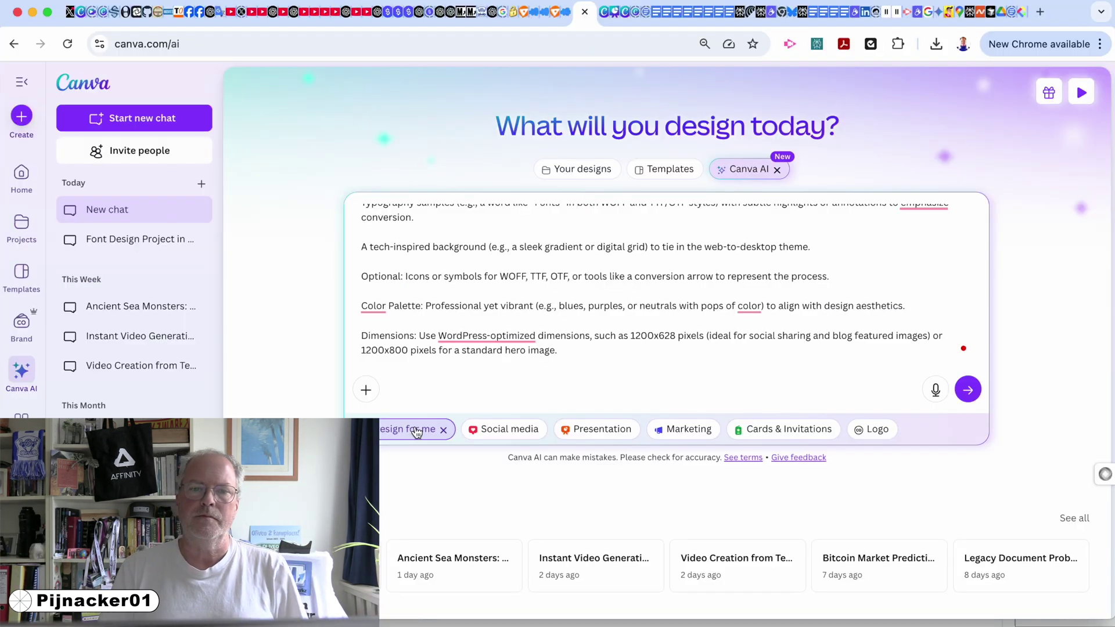
left_click(967, 388)
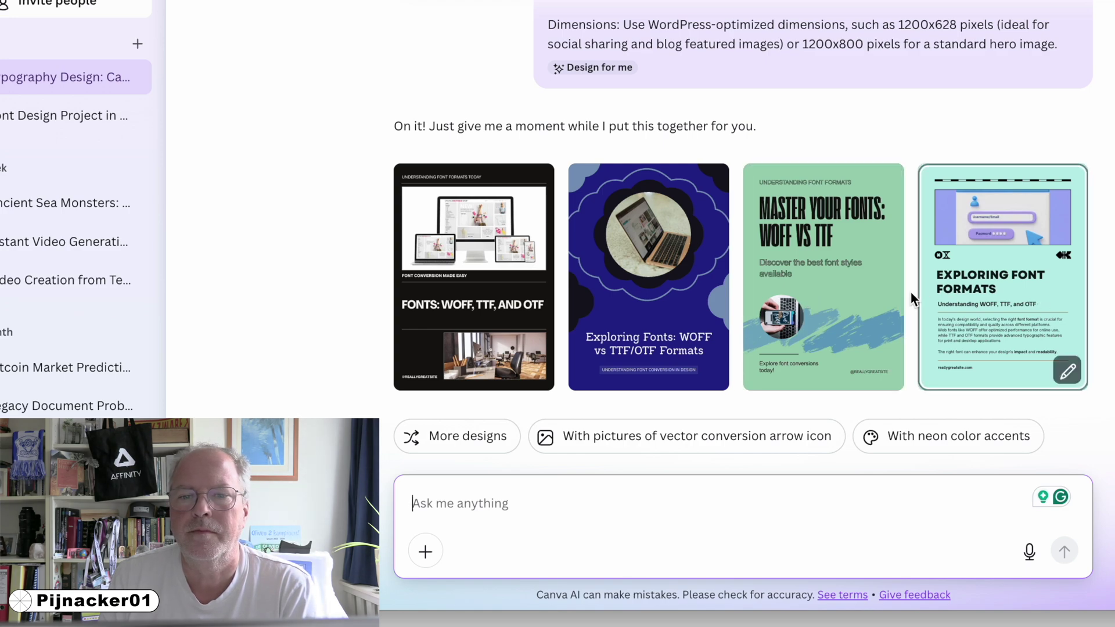
- Preview the generated poster designs and open the black "Fonts: WOFF, TTF, and OTF" one in the Canva editor
left_click(458, 281)
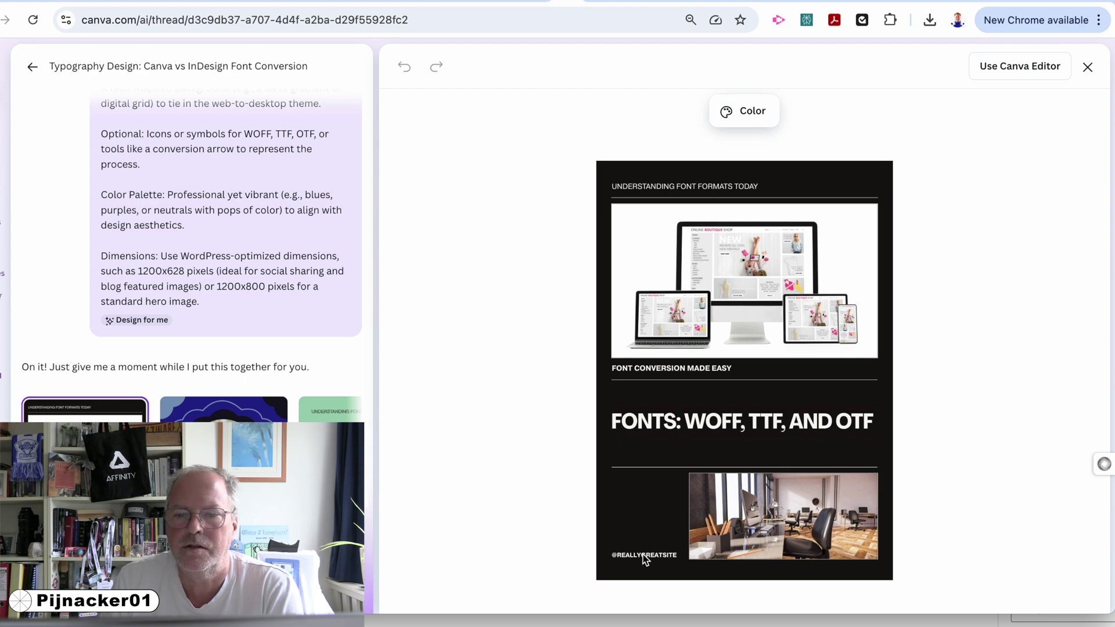
left_click(273, 441)
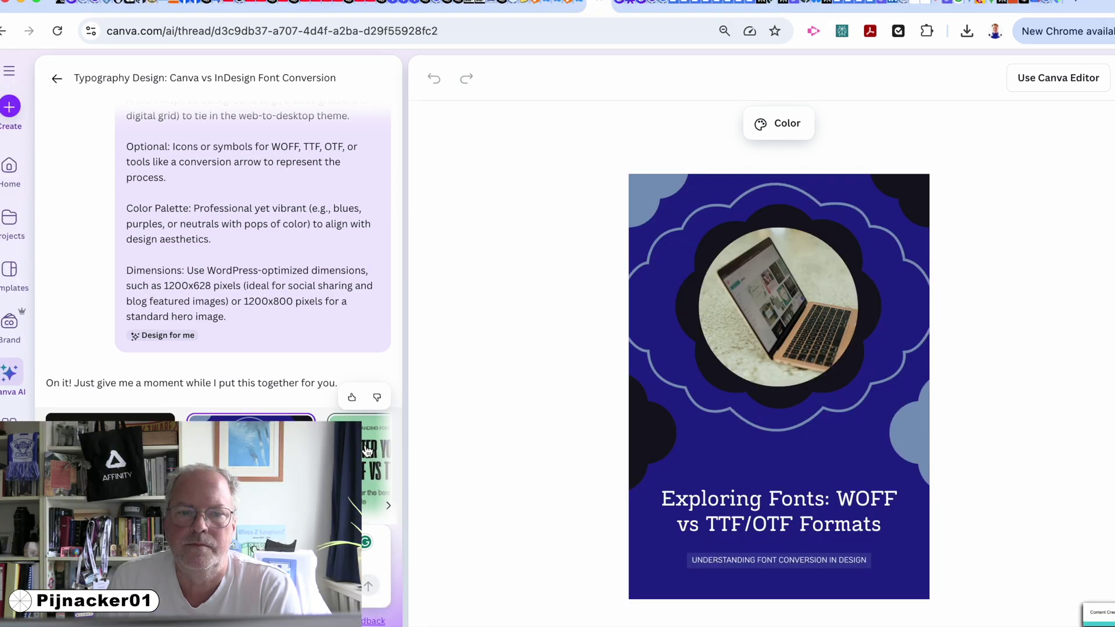
left_click(368, 453)
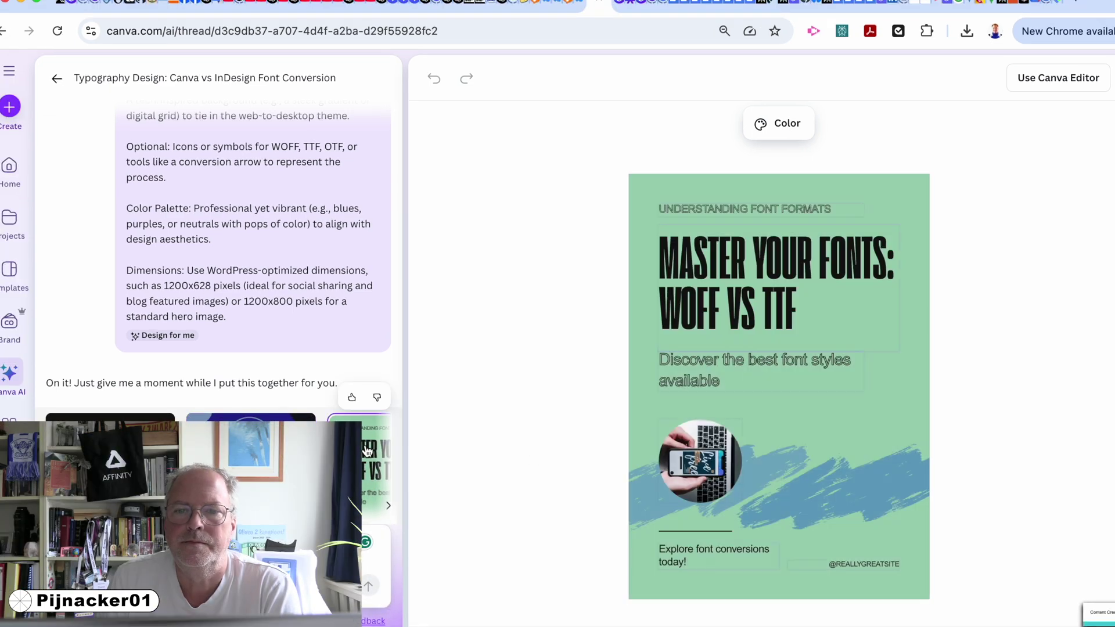
left_click(386, 509)
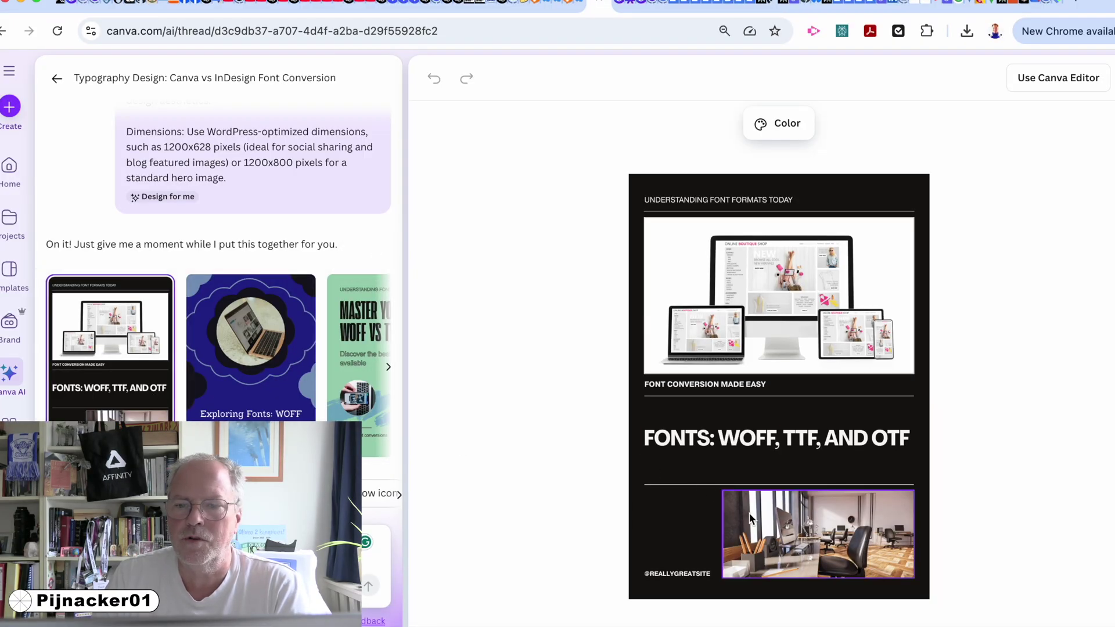
left_click(381, 368)
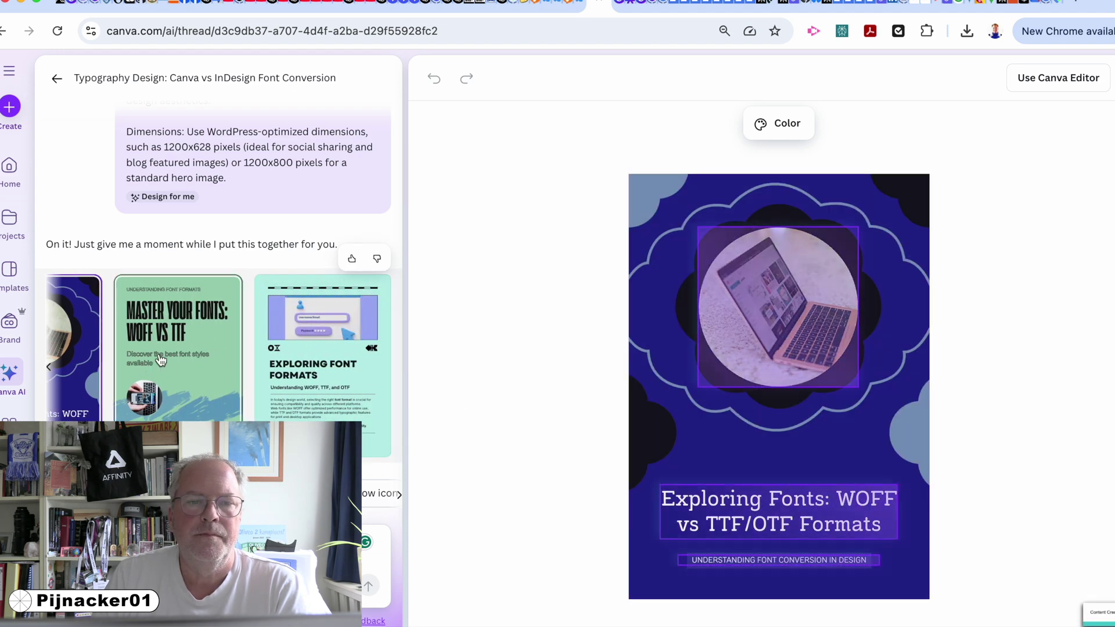
left_click(48, 367)
scroll(273, 174, "up", 5)
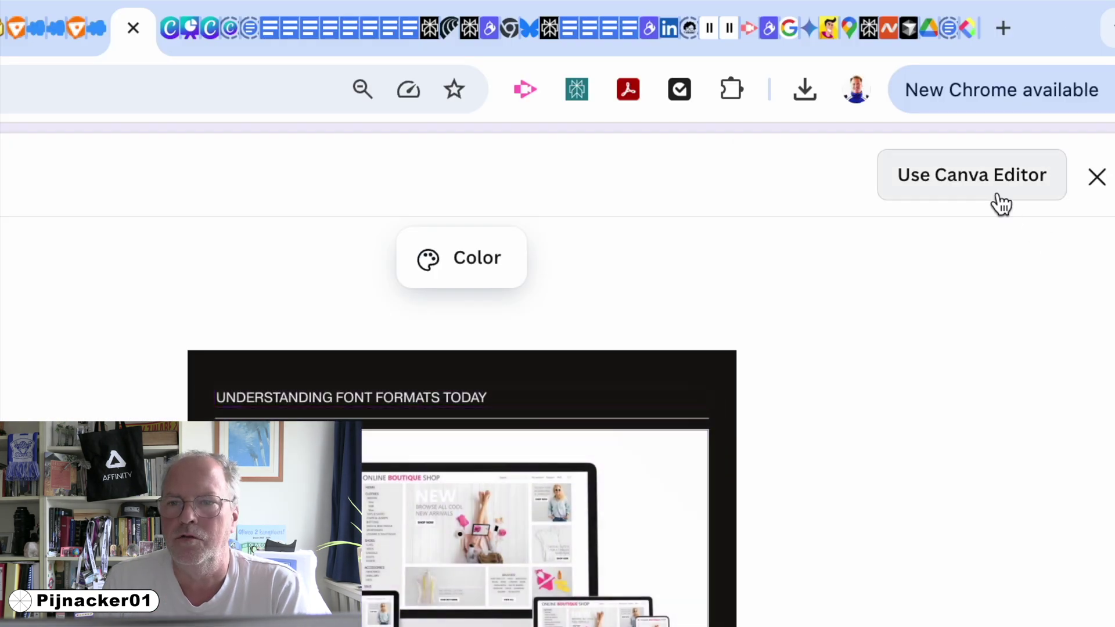
left_click(988, 180)
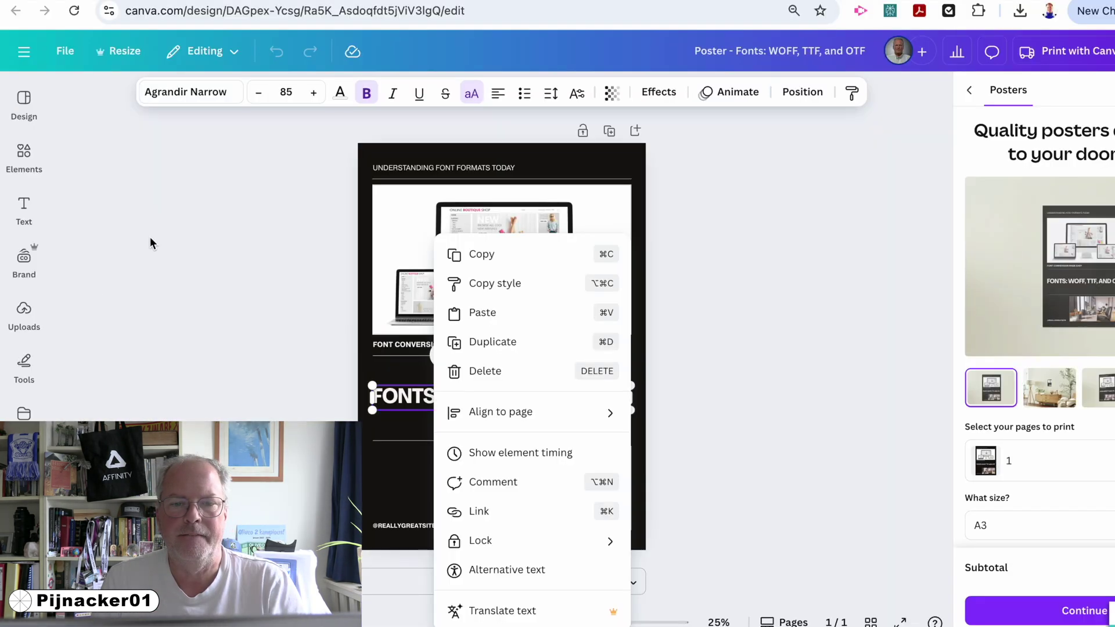
key("Escape")
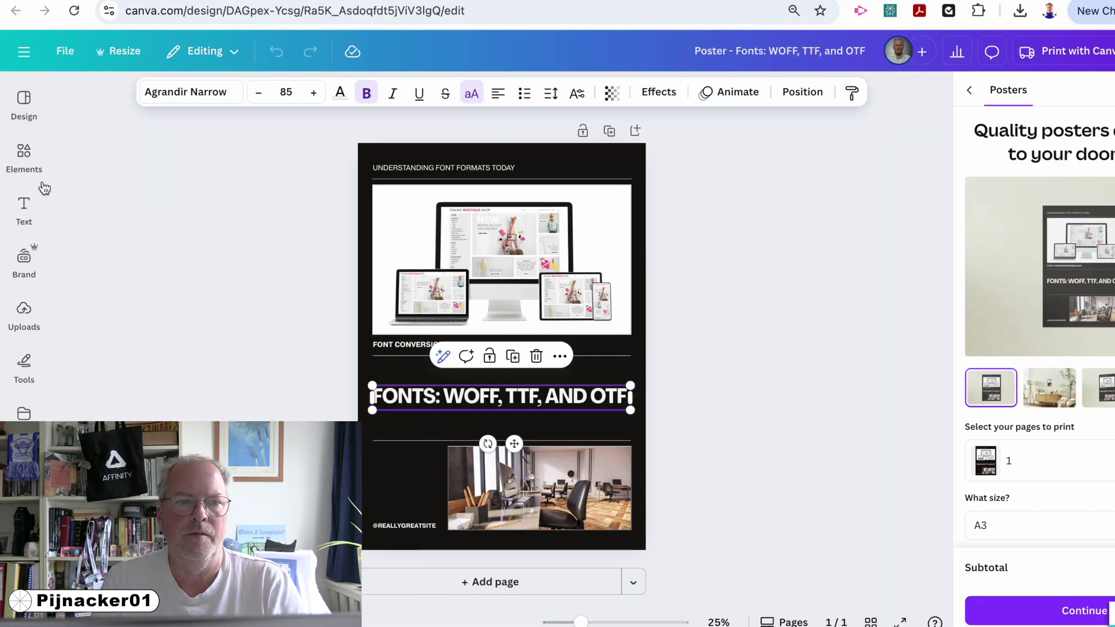
- Add a heading to the poster and replace its placeholder with the copied "Websites for Converting Font Formats" title
left_click(23, 209)
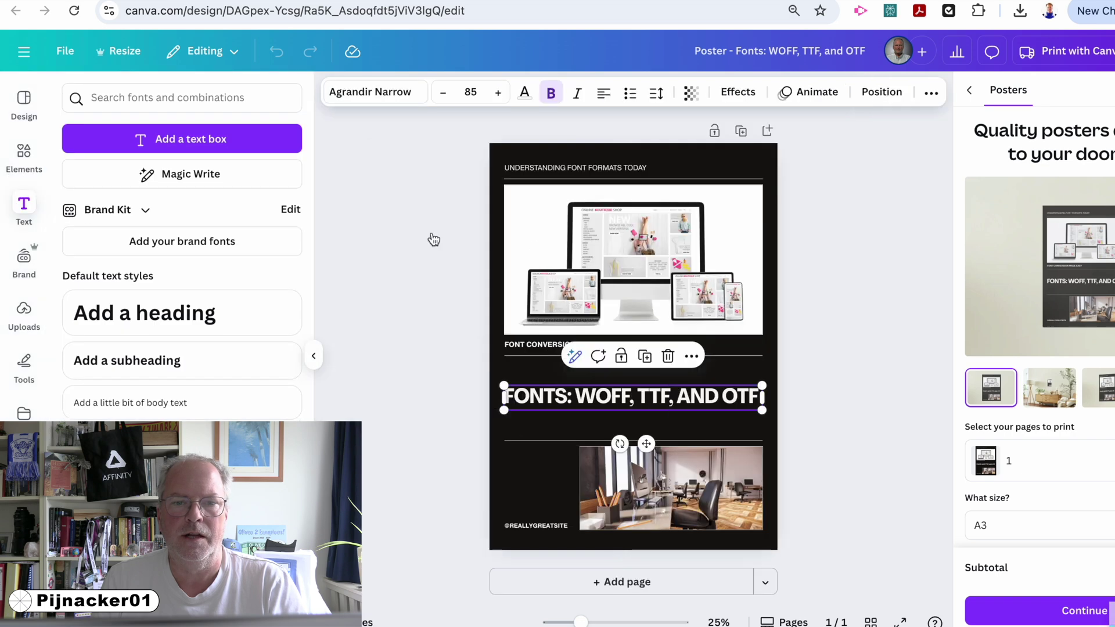
left_click(209, 314)
double_click(632, 427)
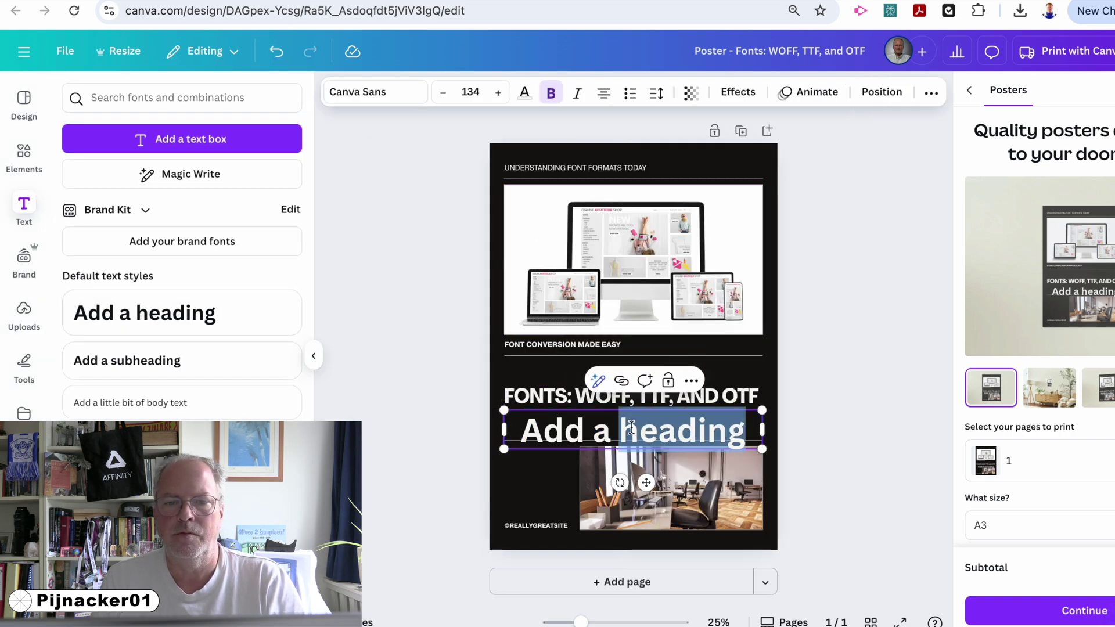
left_click(628, 427)
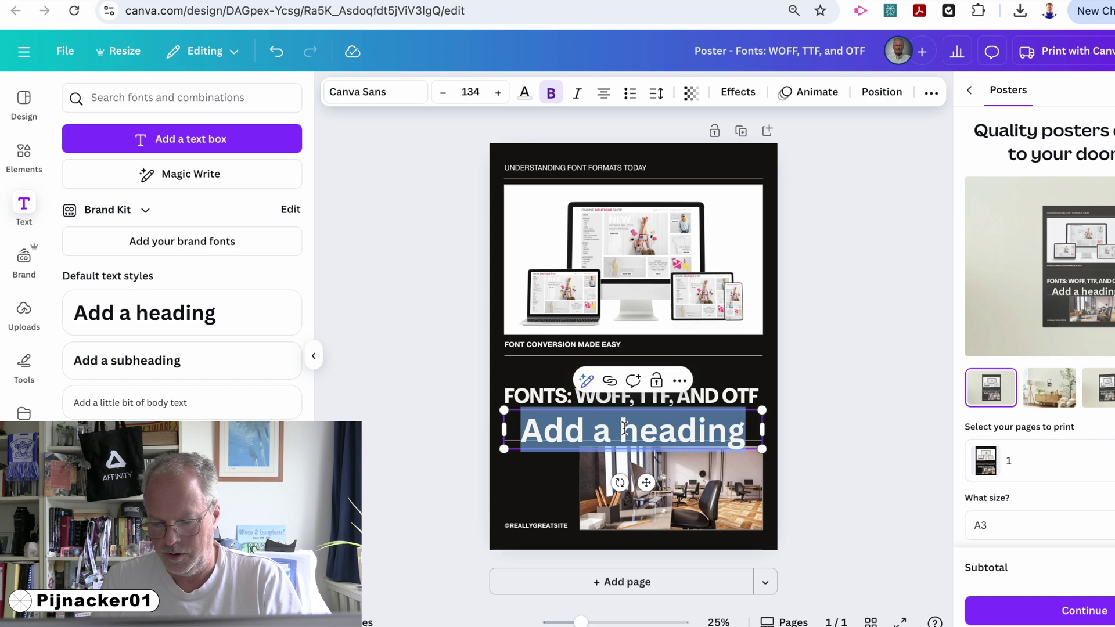
key("ctrl+v")
left_click(810, 402)
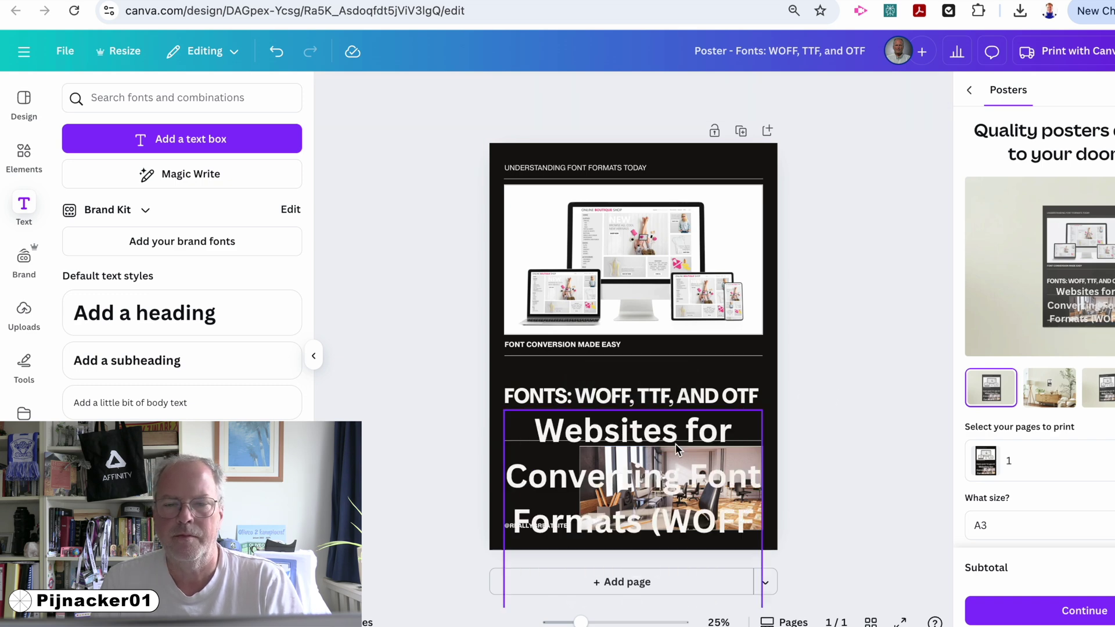
left_click(611, 434)
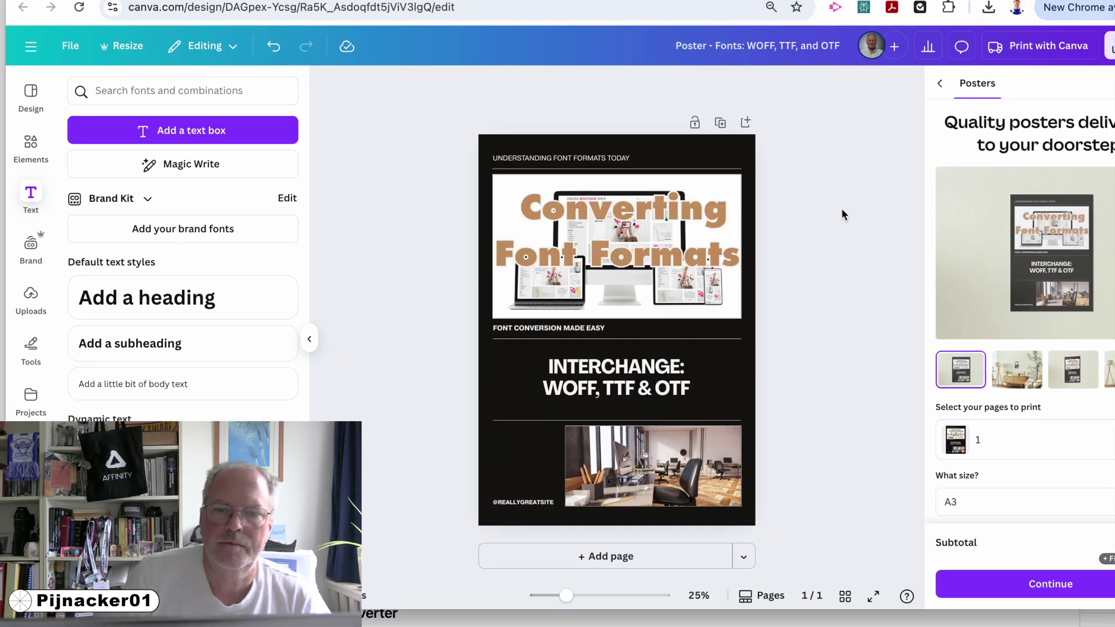
- Replace the office photo near the poster's bottom edge with a letter T graphic found by searching elements for "typography"
left_click(613, 447)
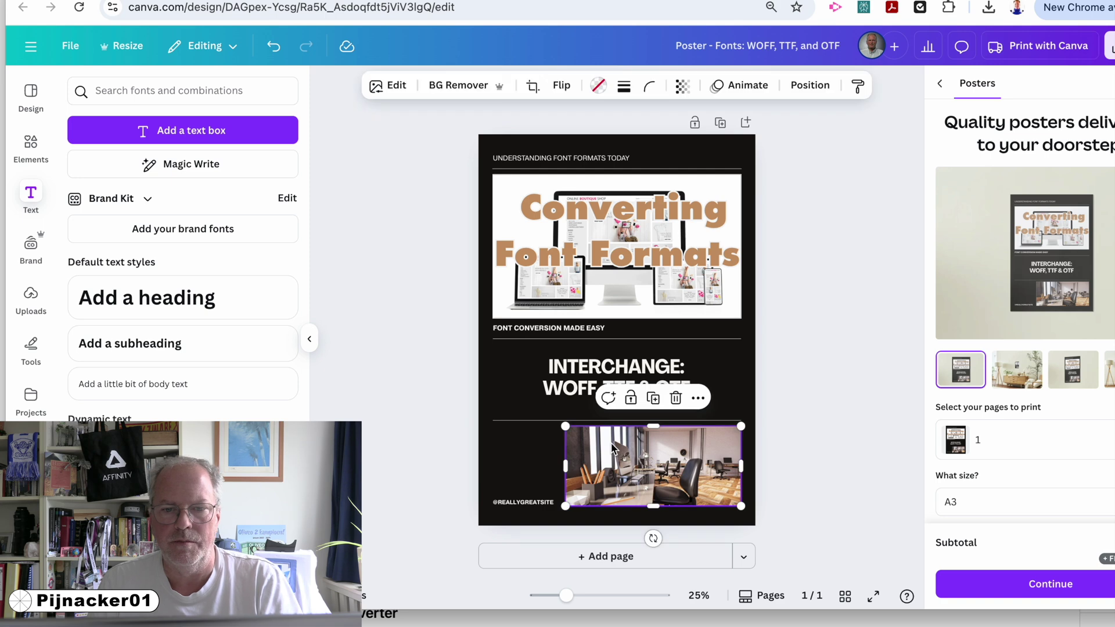
left_click(27, 93)
left_click(32, 141)
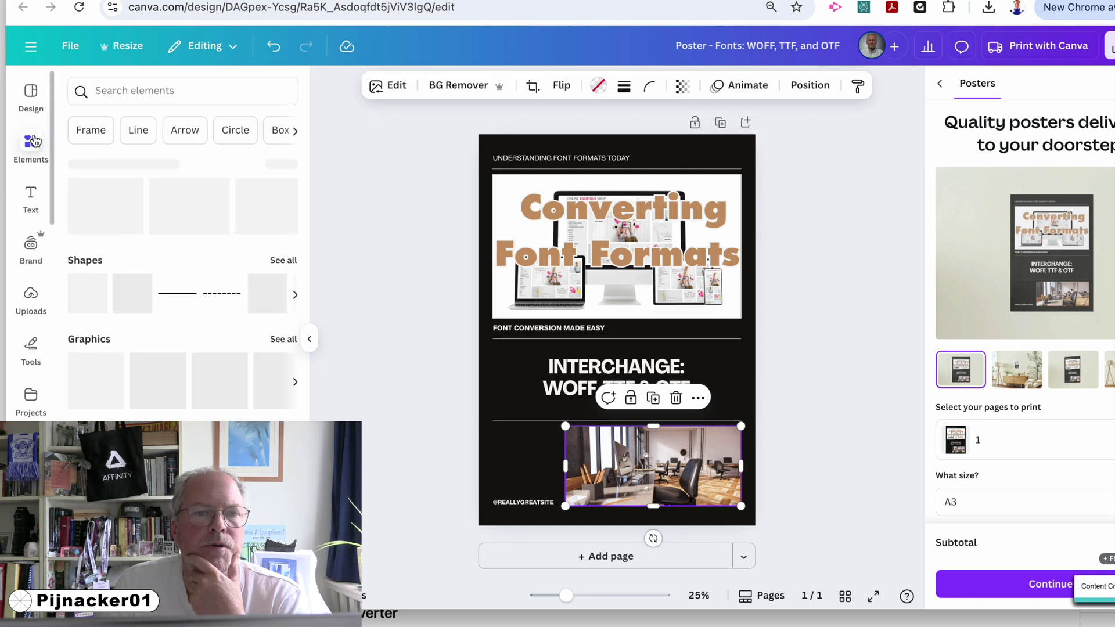
left_click(124, 83)
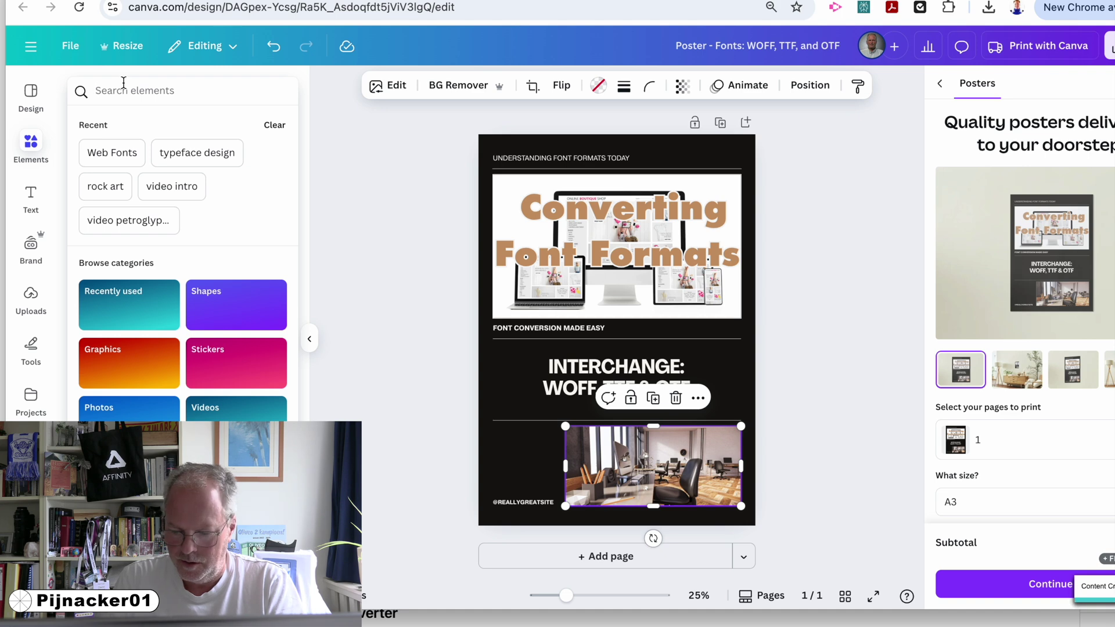
type("typography")
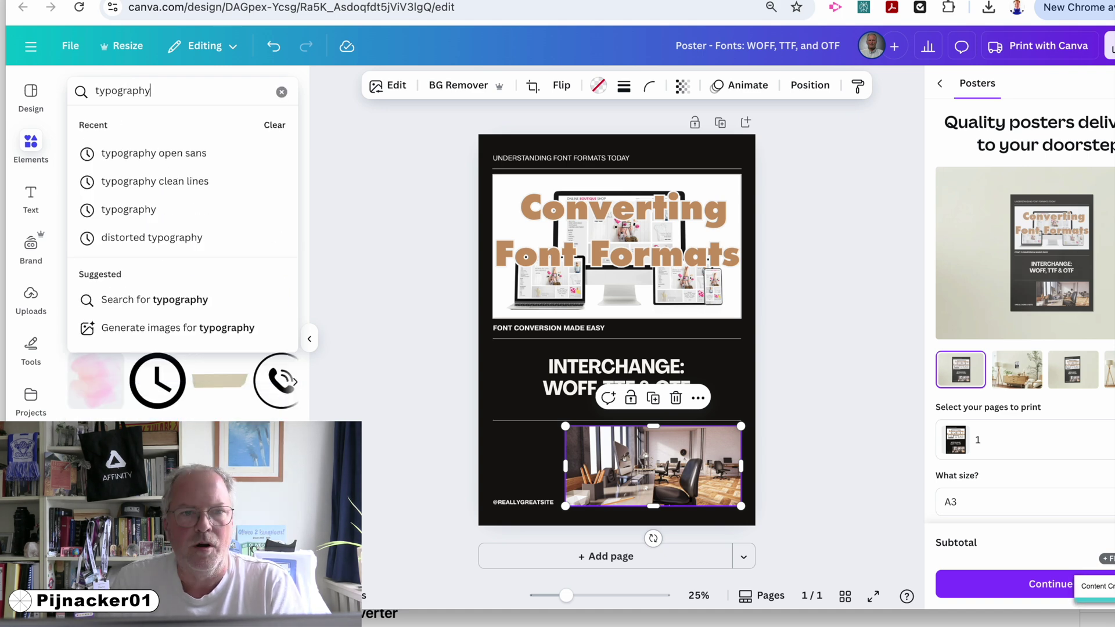
key("Return")
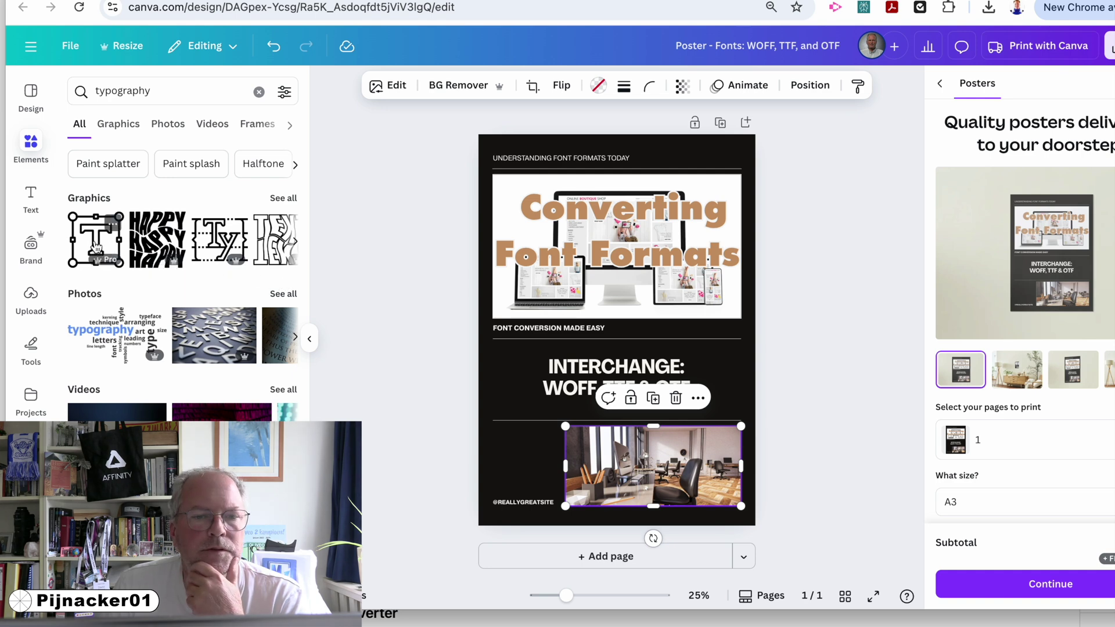
left_click(294, 243)
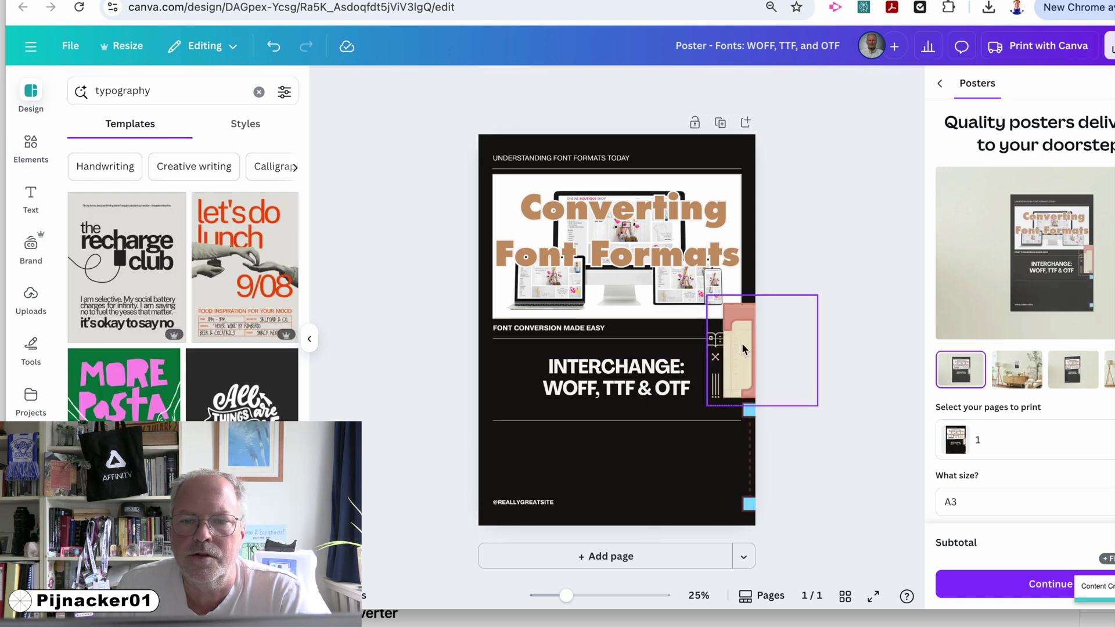
left_click_drag(739, 341, 660, 453)
left_click(539, 501)
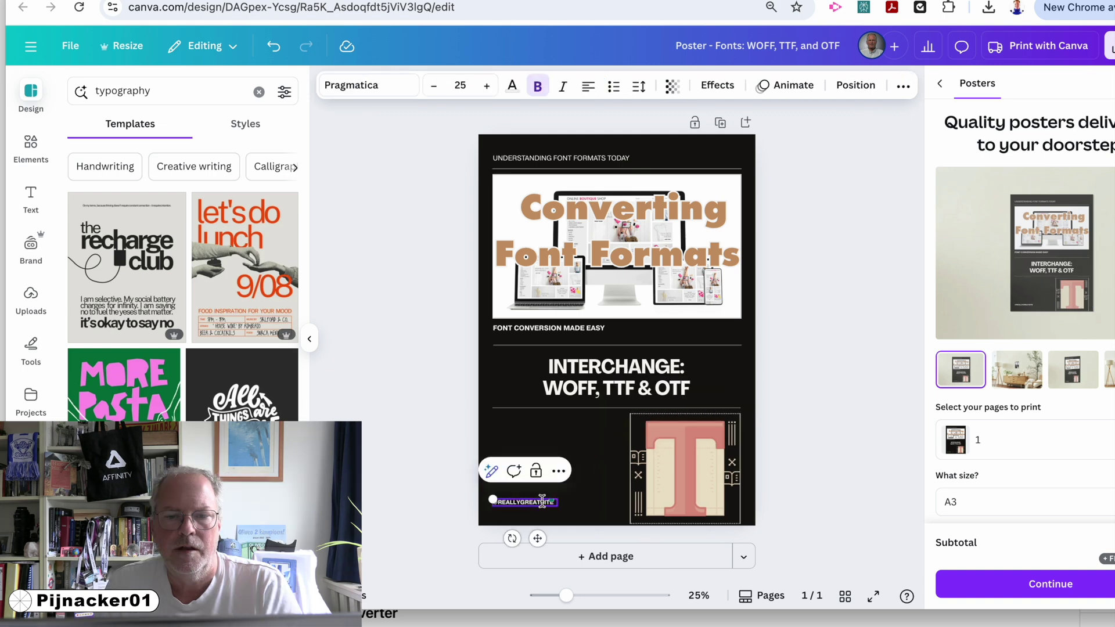
double_click(529, 501)
type("MARKZWARE")
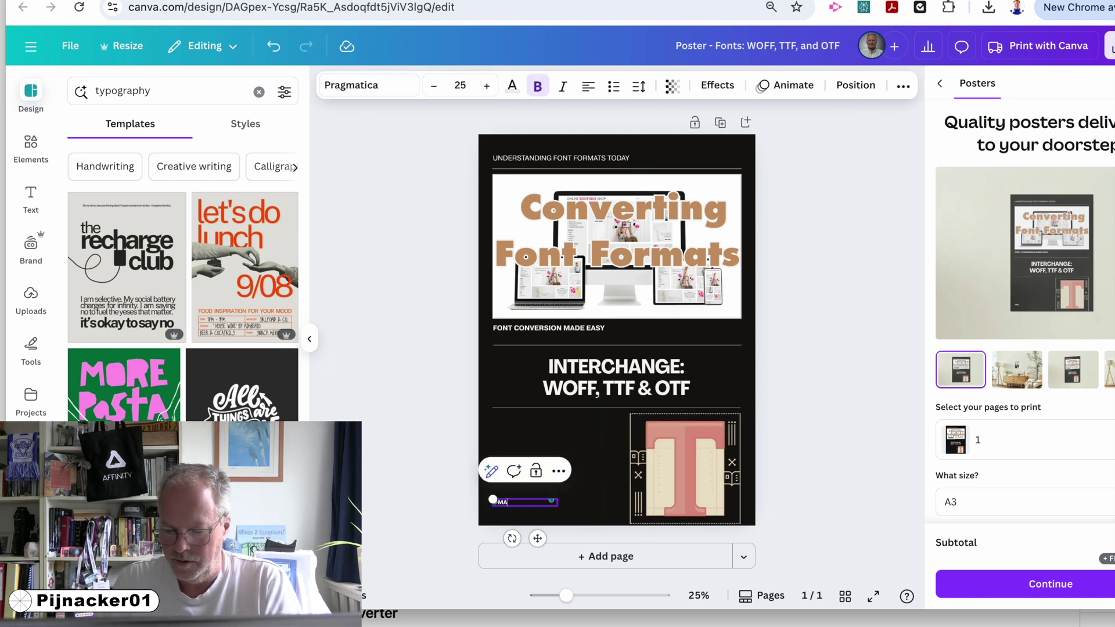
left_click(821, 328)
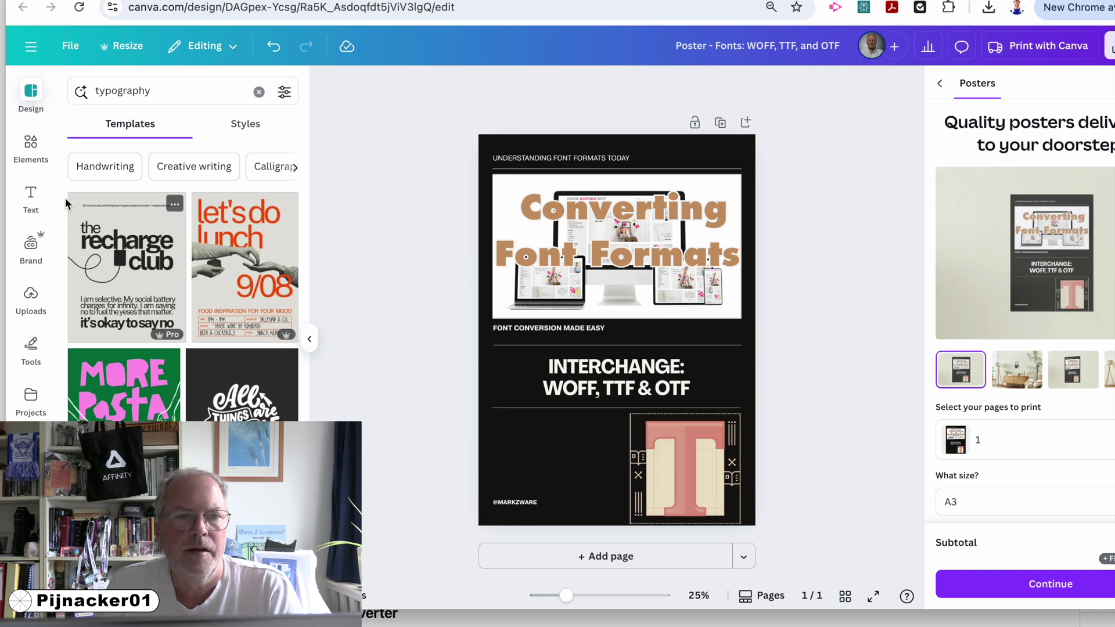
- Try a scaled-down black Markzware brand logo above the poster's social handle, and delete it
left_click(31, 245)
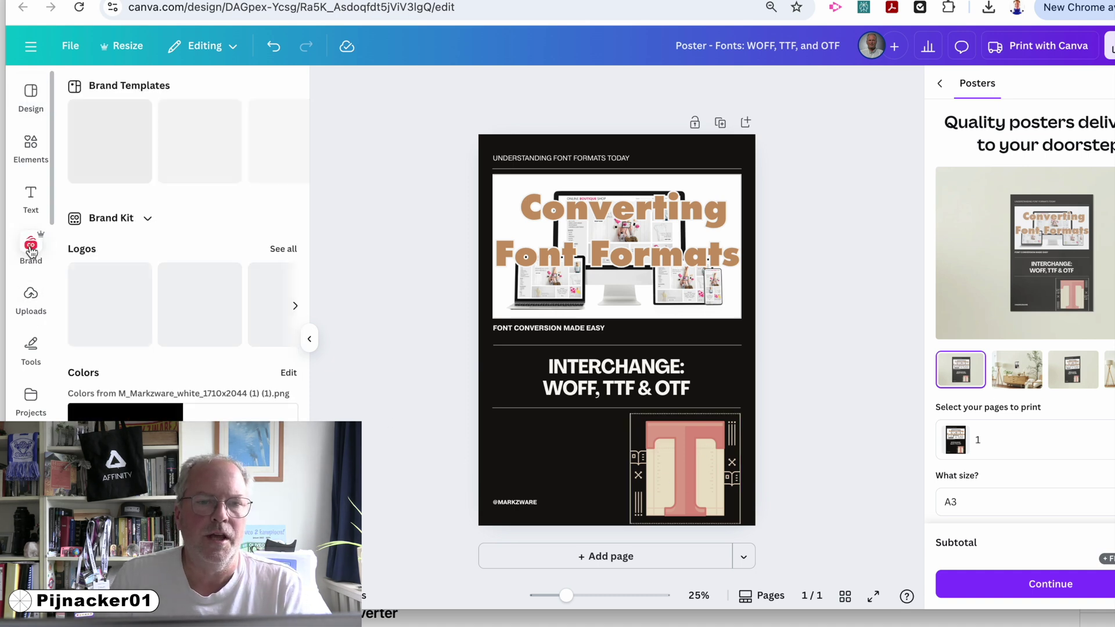
left_click(110, 313)
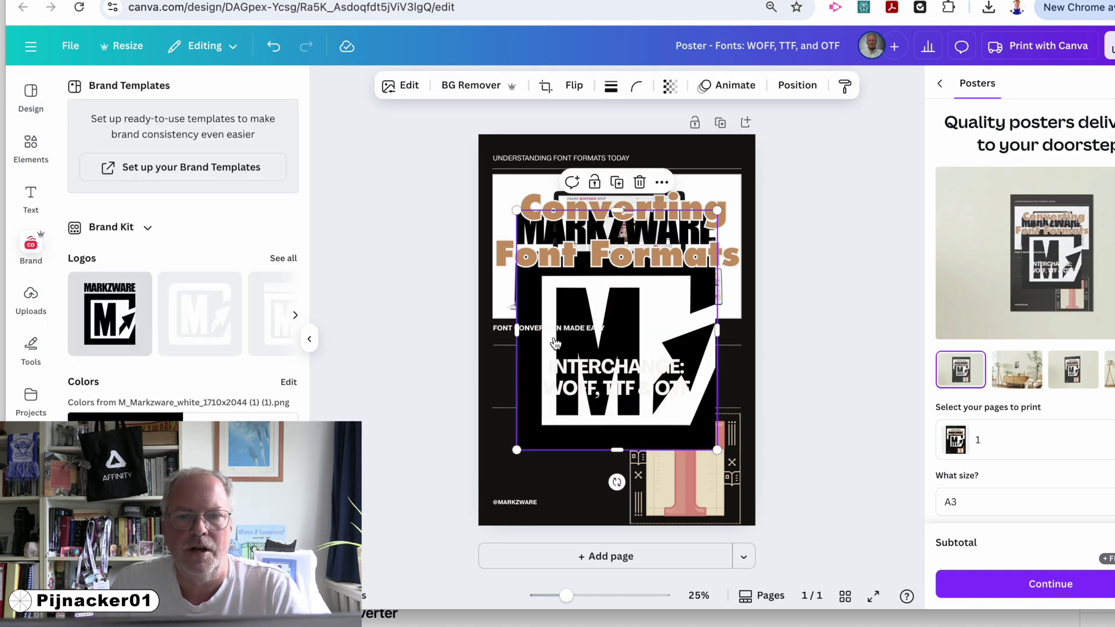
left_click_drag(517, 210, 533, 449)
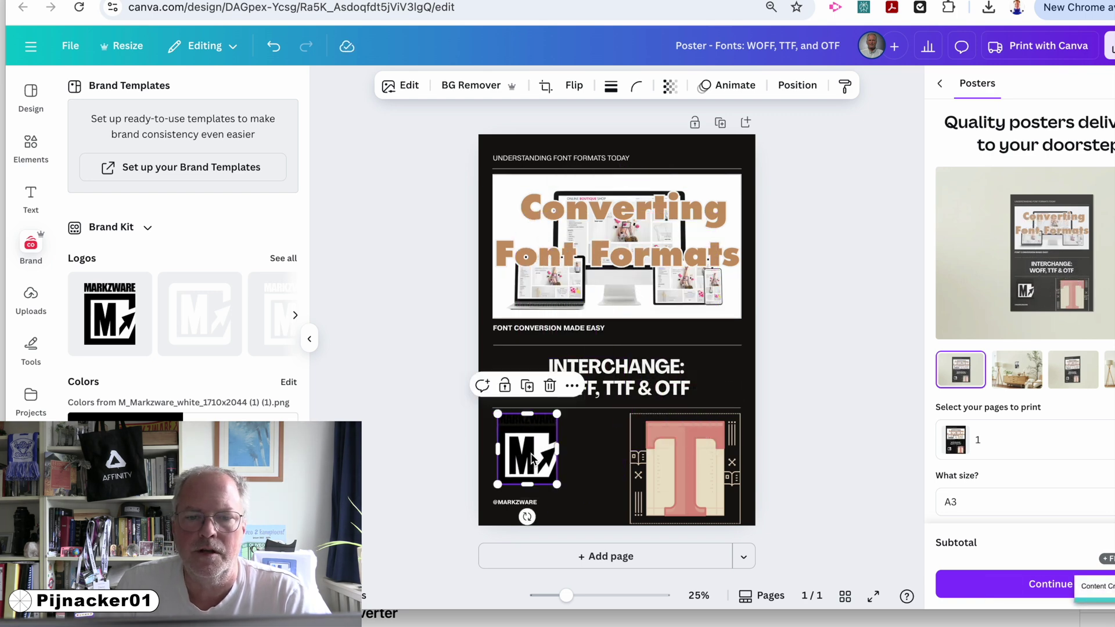
key("Delete")
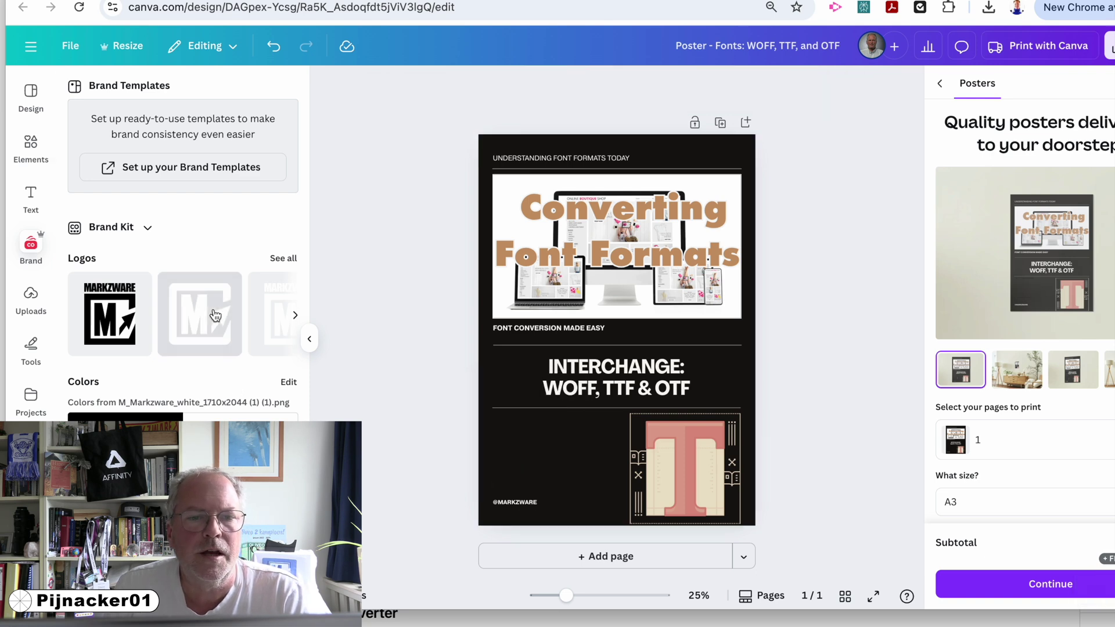
scroll(213, 316, "right", 2)
left_click(213, 316)
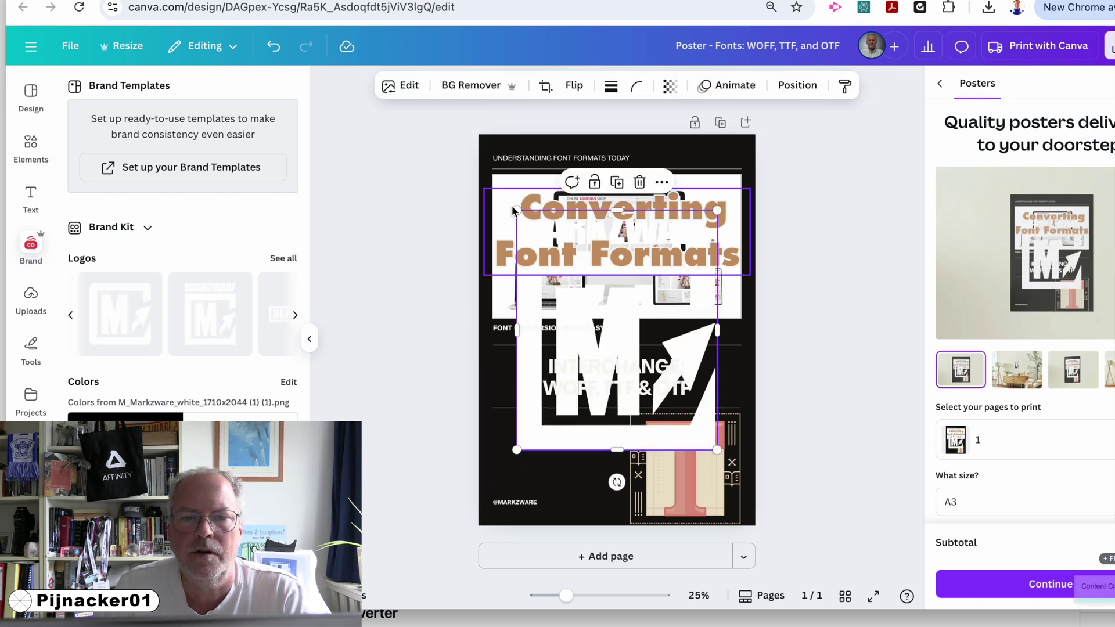
left_click_drag(517, 209, 518, 447)
left_click_drag(524, 432, 514, 465)
left_click(857, 342)
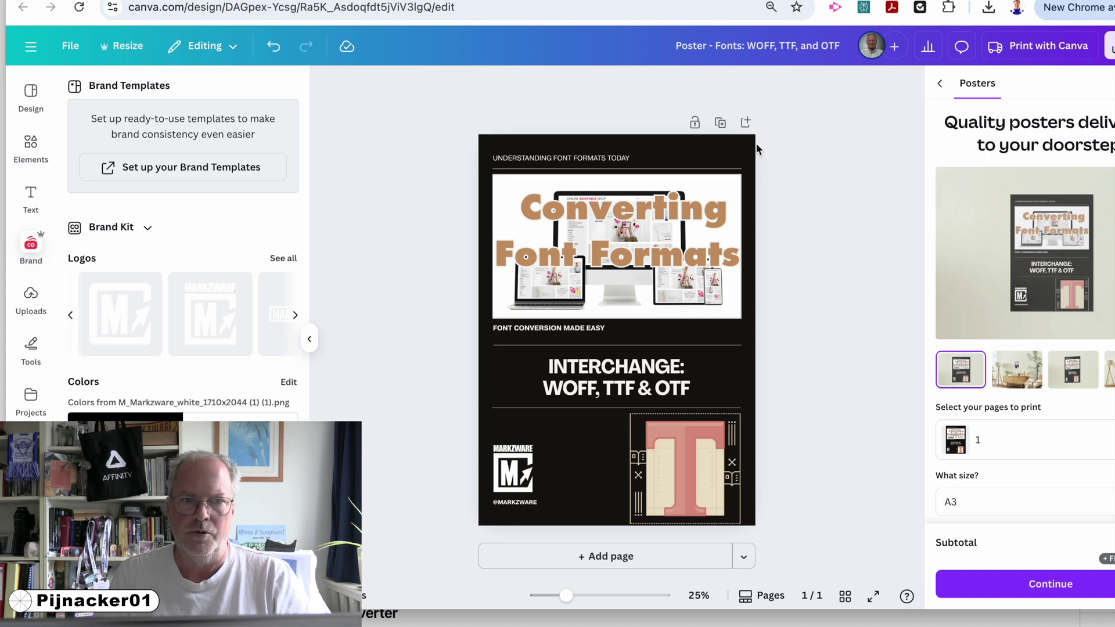
- Return to Canva AI, browse the designs in the "Ancient Sea Monsters" chat and open the green "Ancient Sea Monster Fossils" thumbnail in the editor
key("alt+Left")
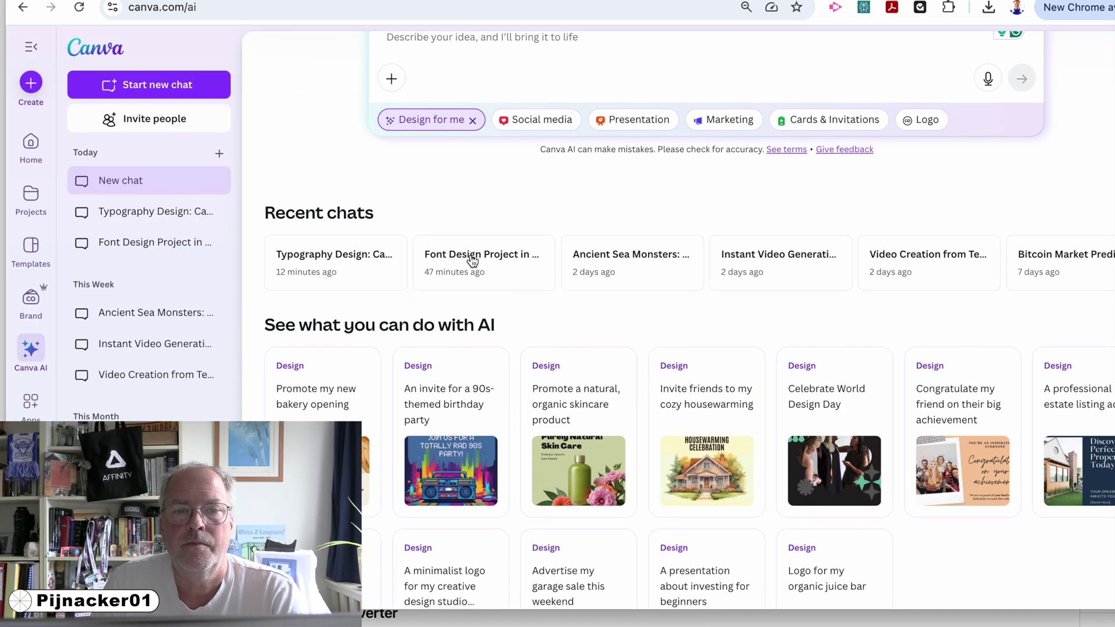
left_click(650, 265)
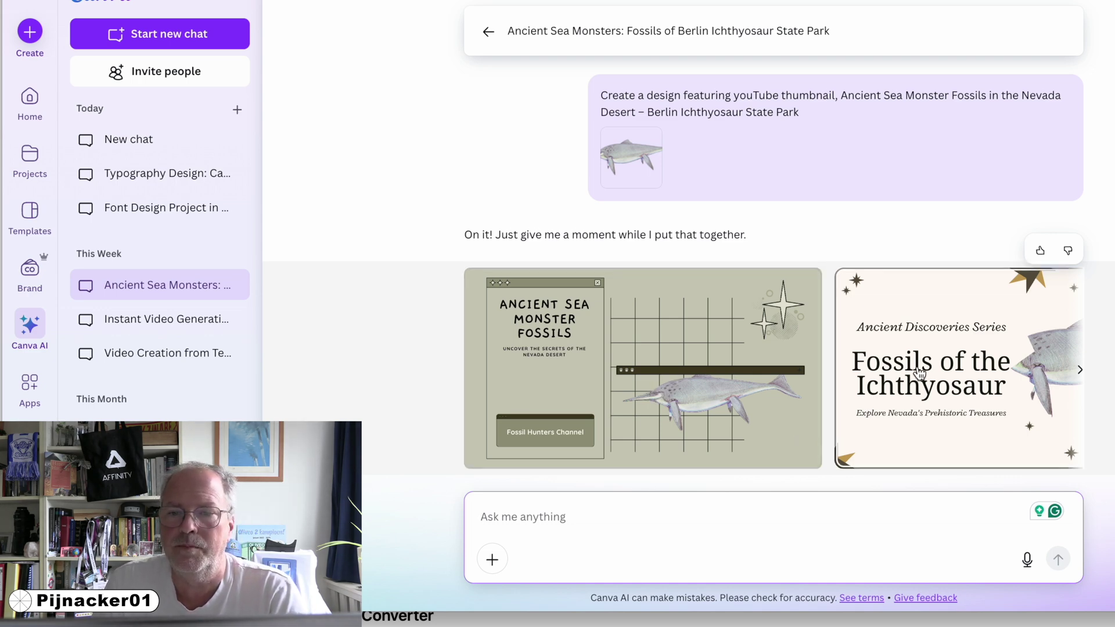
scroll(675, 372, "right", 5)
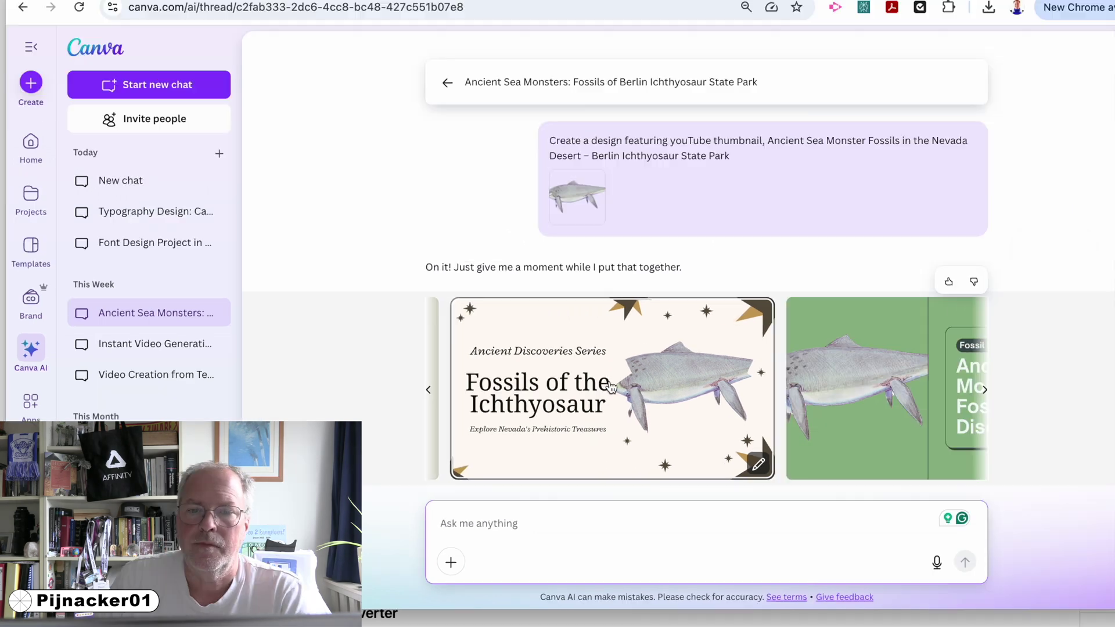
scroll(707, 396, "left", 5)
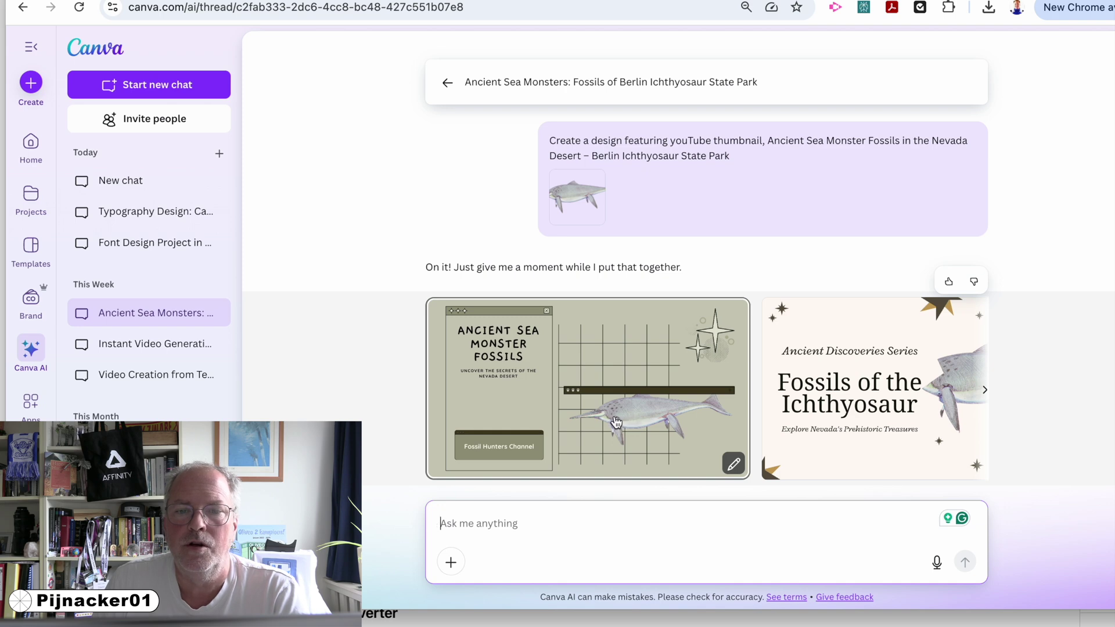
left_click(618, 423)
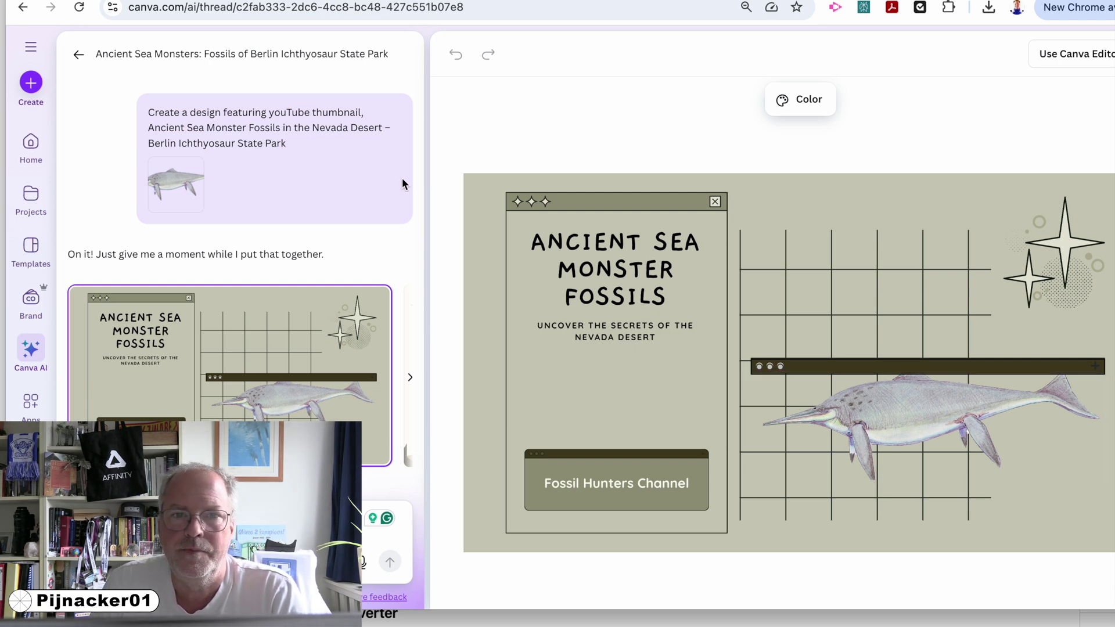
left_click(31, 47)
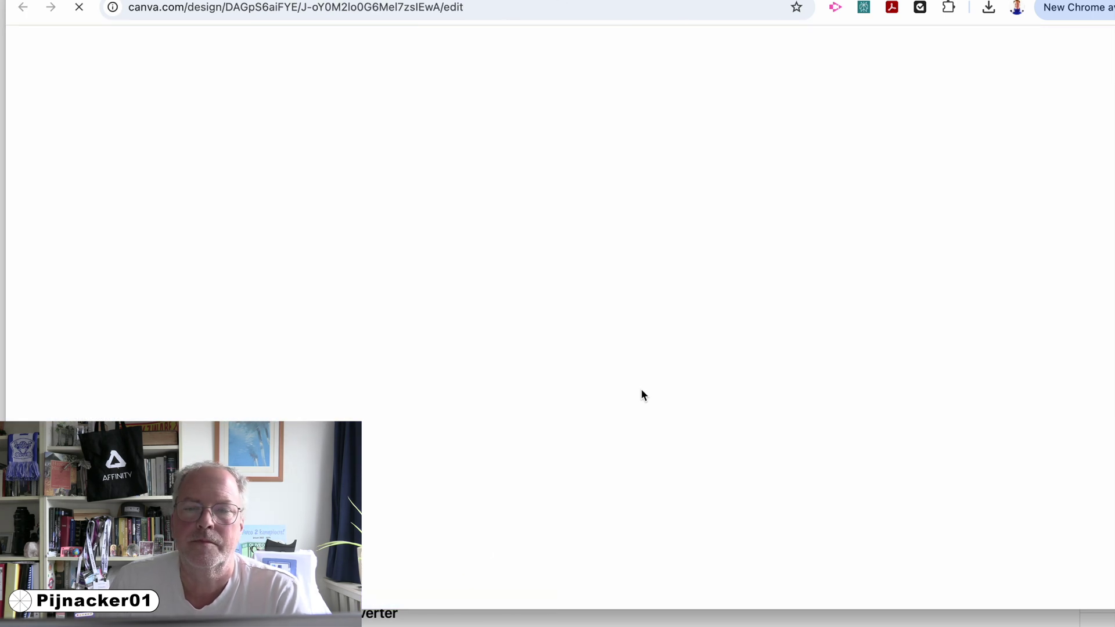
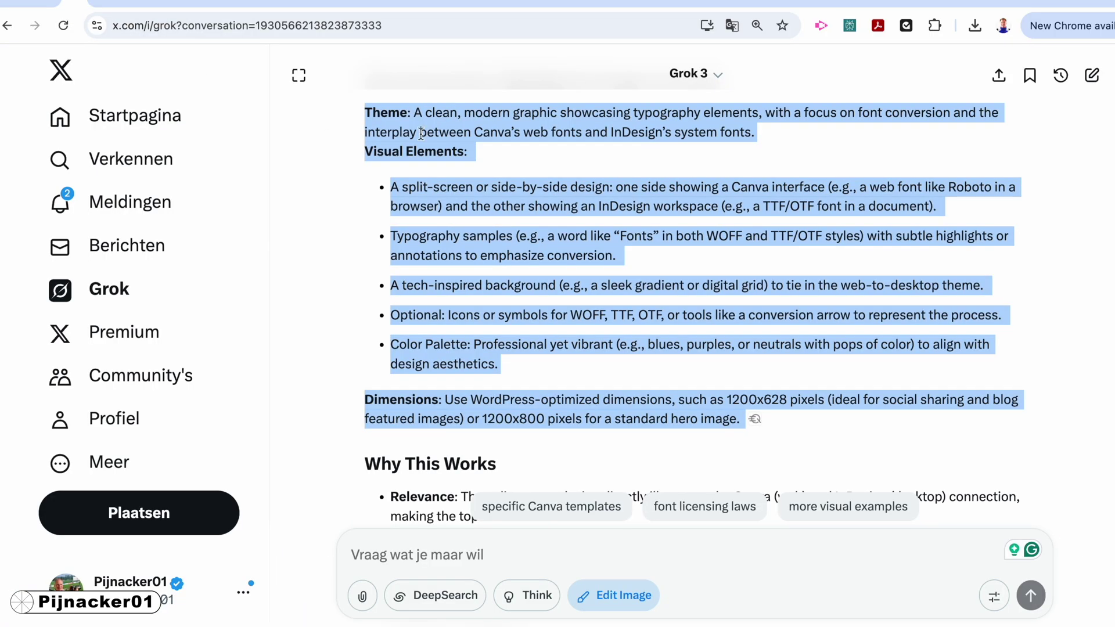
- In the Grok conversation, copy the answer from the "Websites for Converting Font Formats" heading through the end of the "Fallbacks" item
scroll(421, 133, "up", 15)
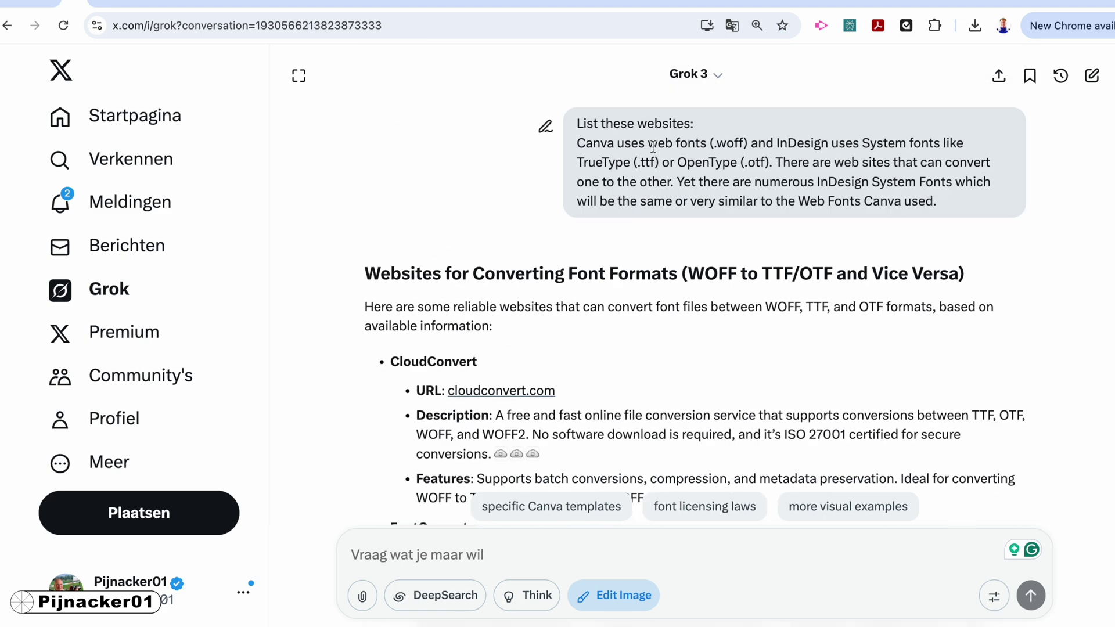
left_click(385, 275)
left_click(369, 271)
left_click_drag(369, 271, 719, 465)
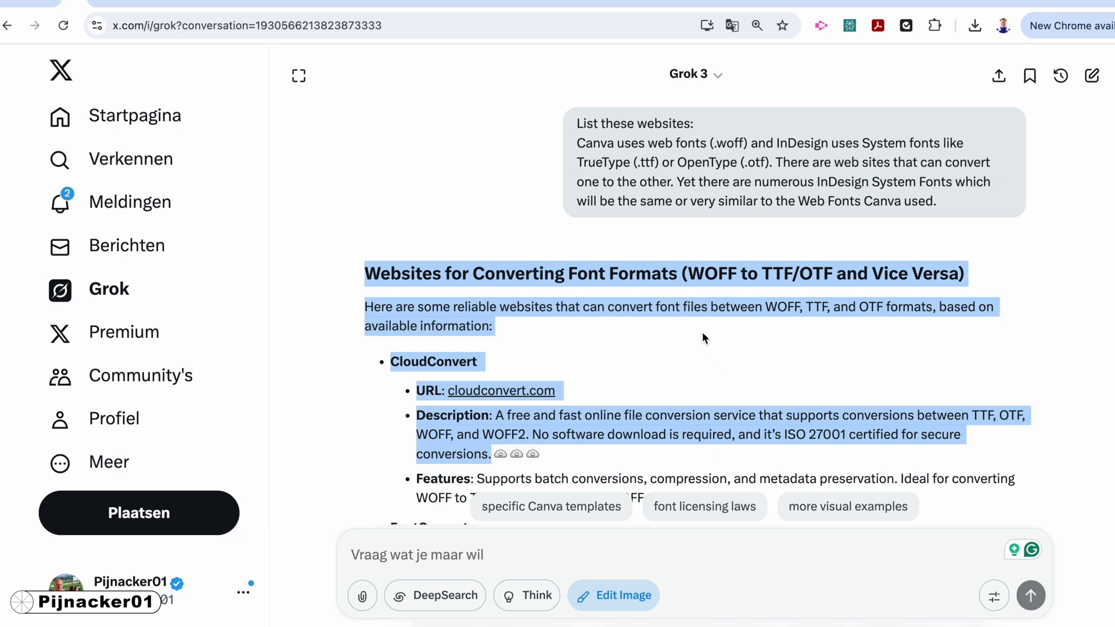
scroll(702, 332, "down", 7)
scroll(701, 332, "down", 5)
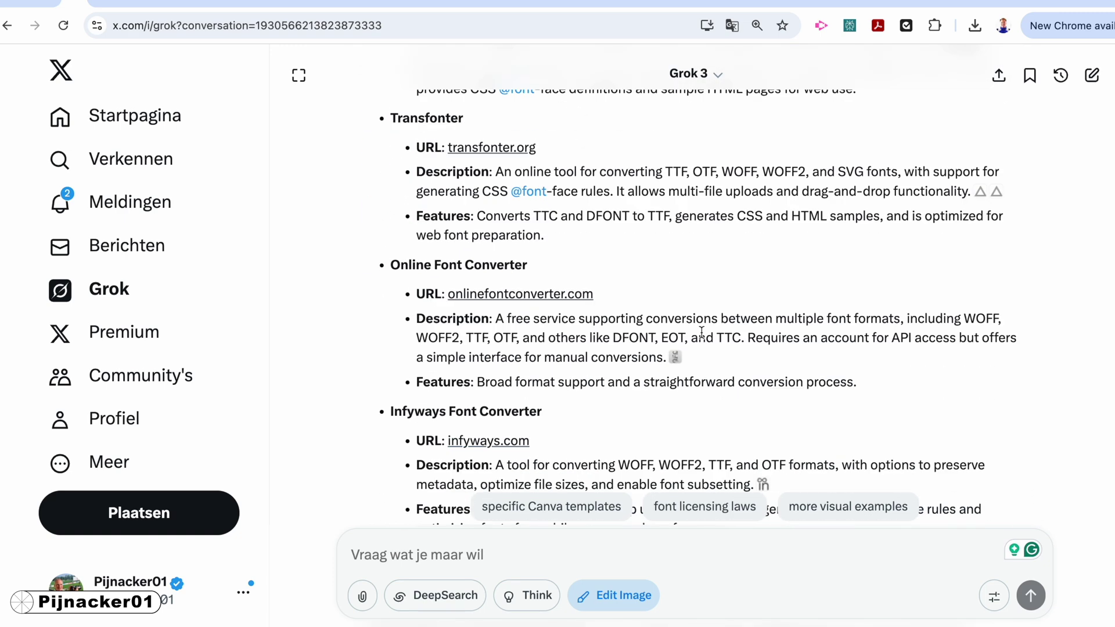
scroll(700, 332, "down", 8)
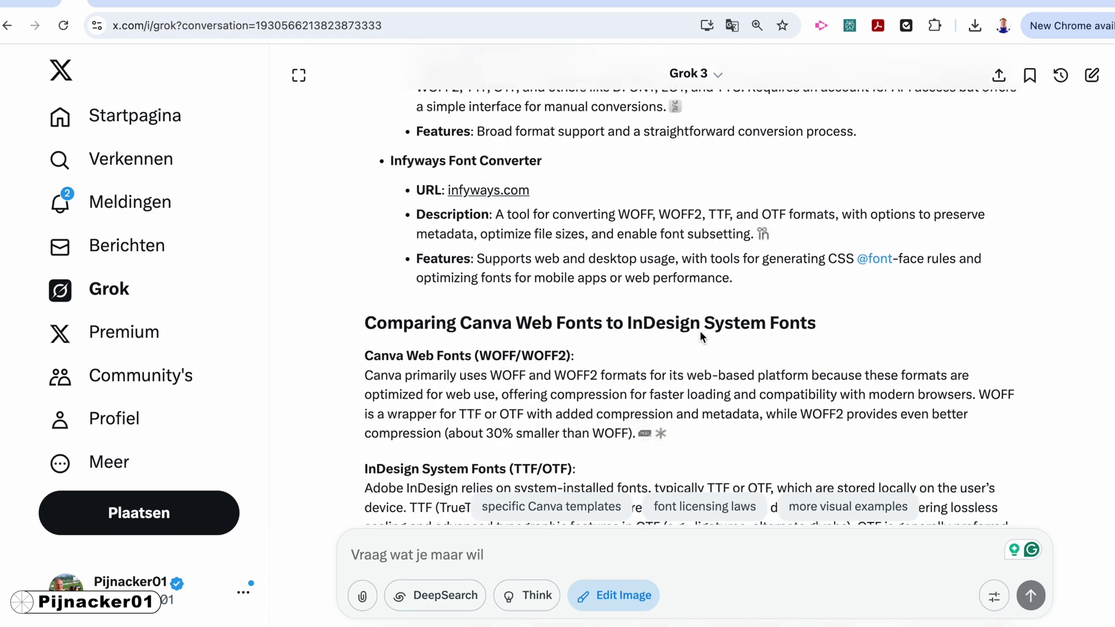
scroll(700, 333, "down", 7)
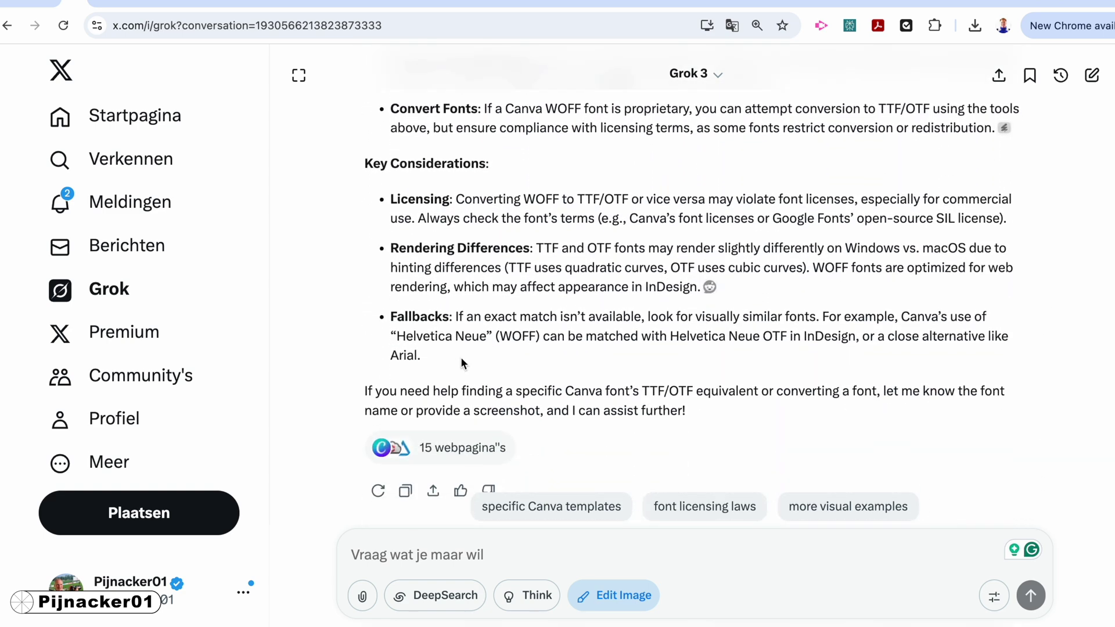
left_click(450, 359, "shift")
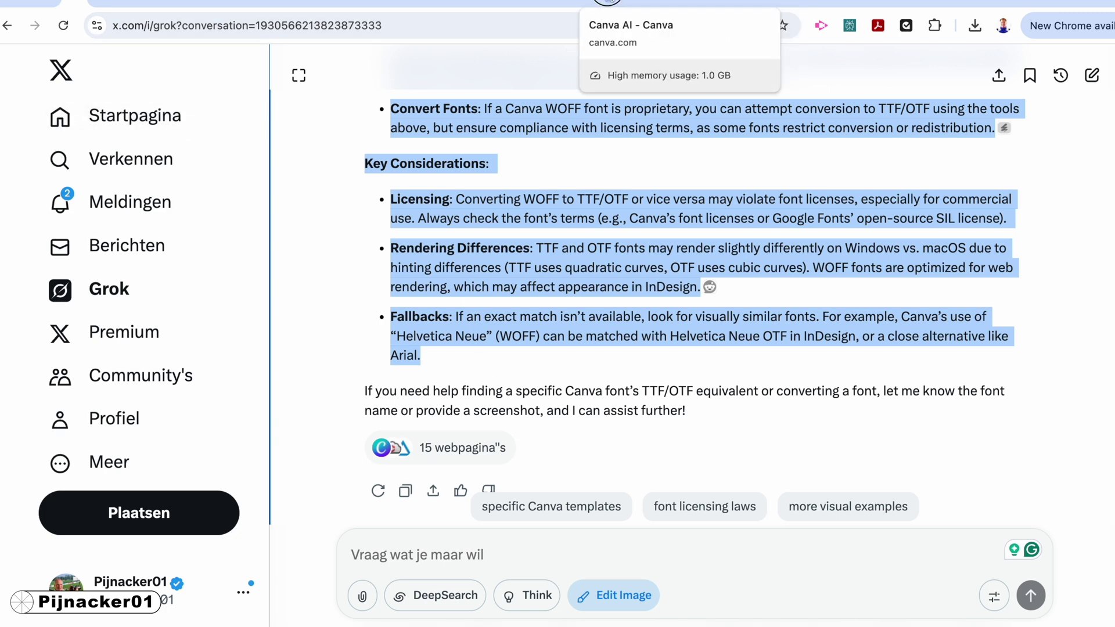
- In Canva AI, enter "Please create me a slide deck with this general information. In any event, sites that offer the font file conversions and considerations when designing:"
left_click(611, 1)
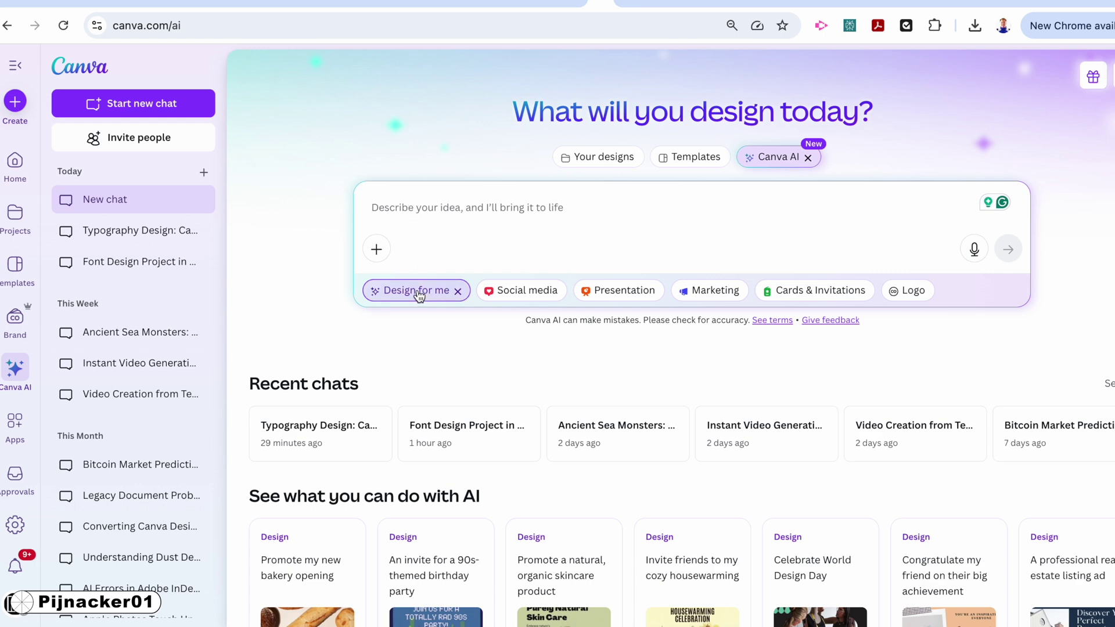
left_click(412, 210)
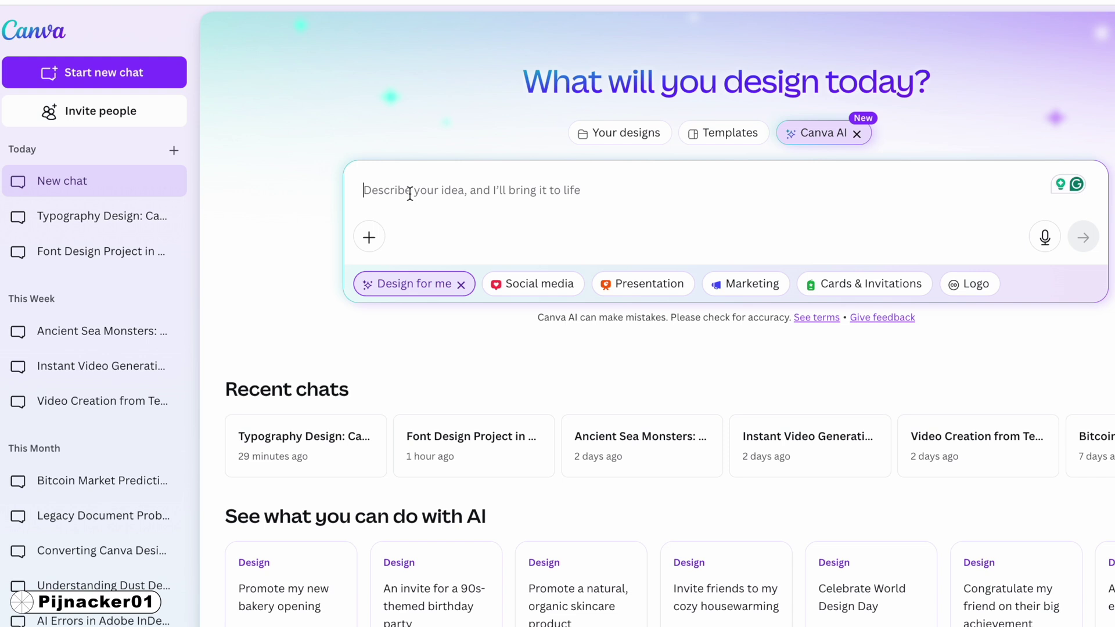
type("Ple")
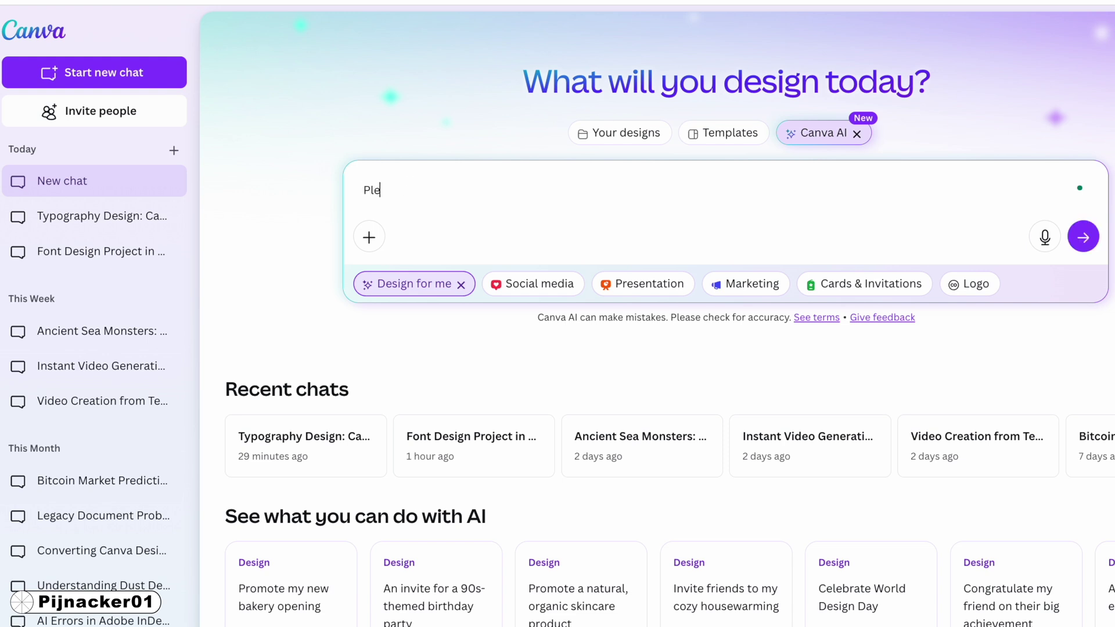
type("ase create me a slide deck with this general inofrmation")
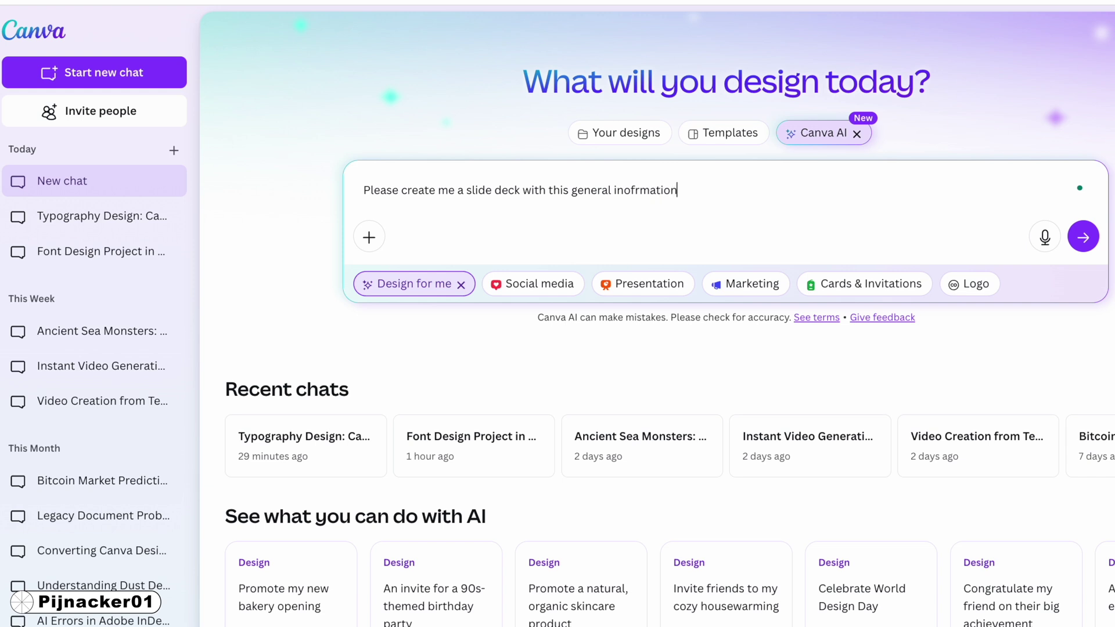
type(". In any event, sites that offer the")
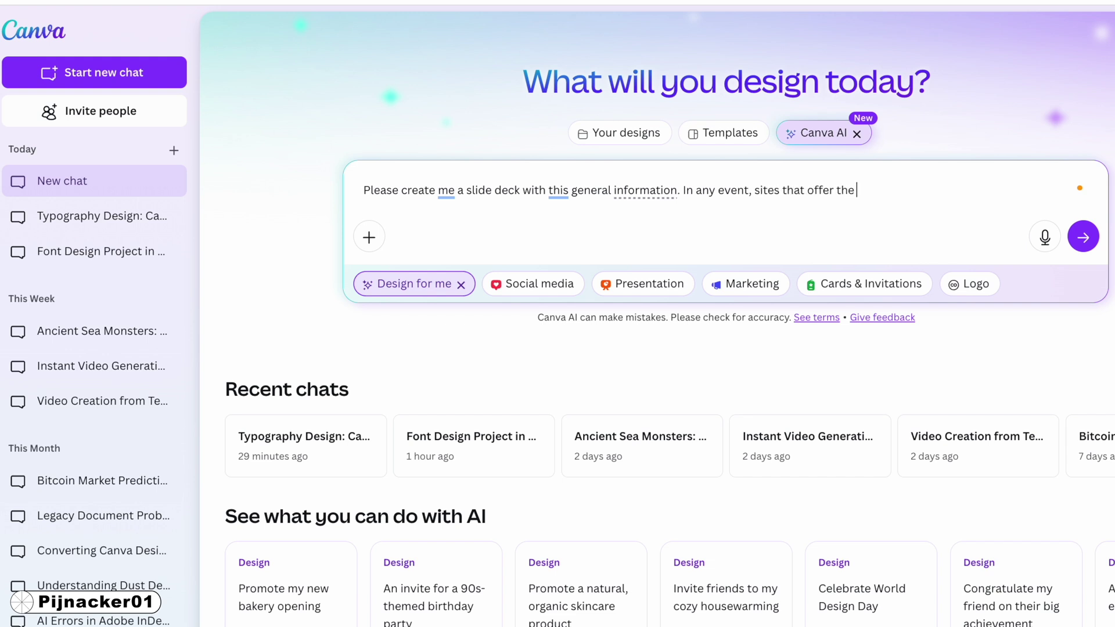
type("font file conversions and consid")
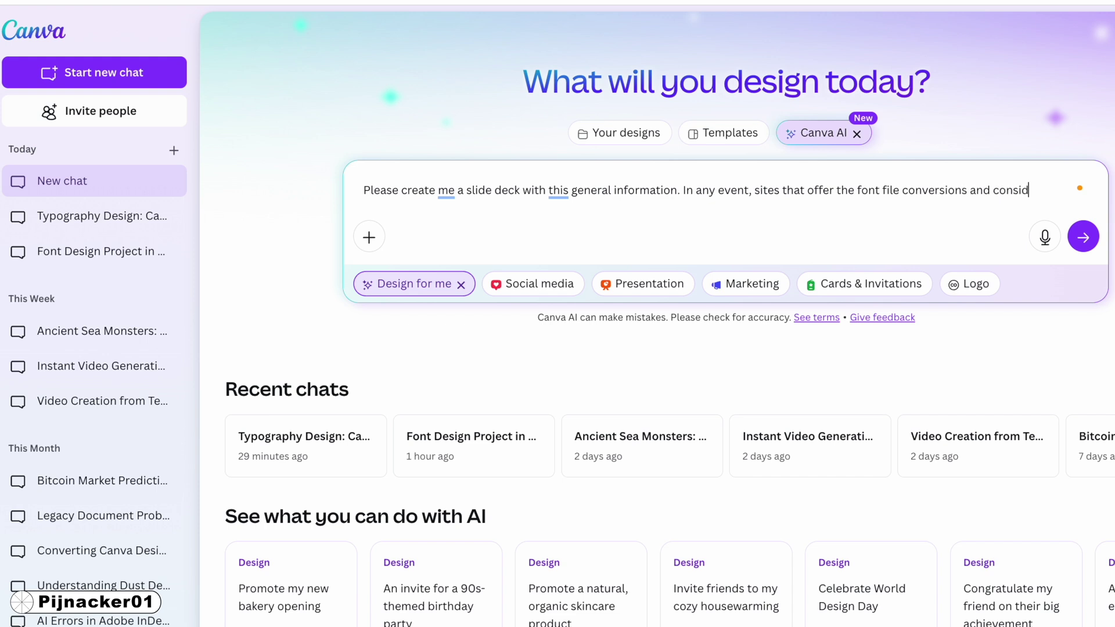
type("erations when ")
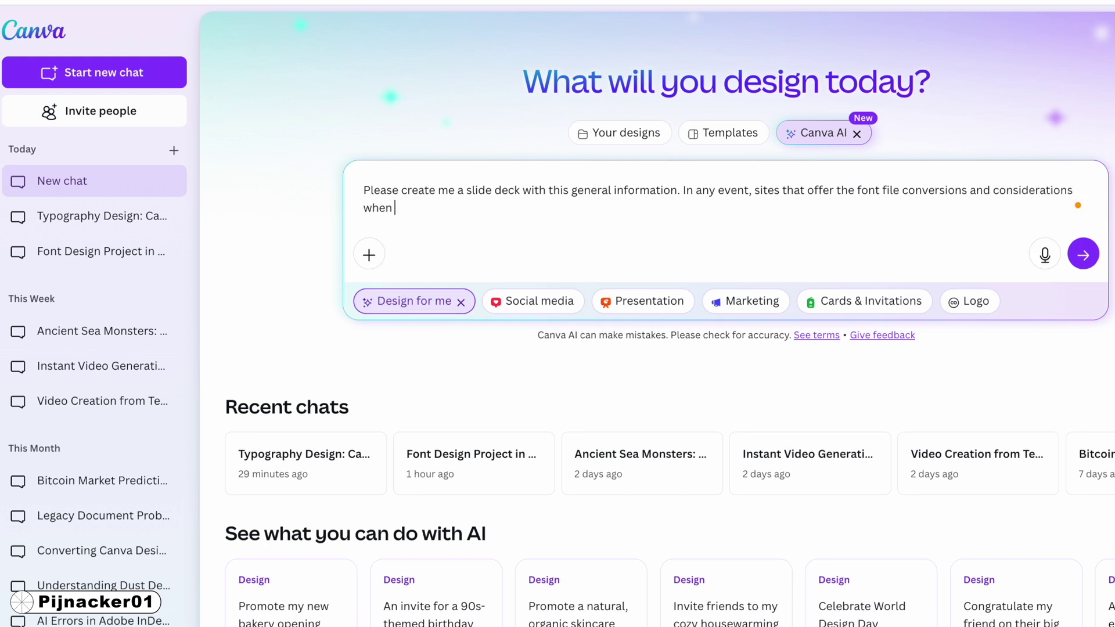
type("designing:")
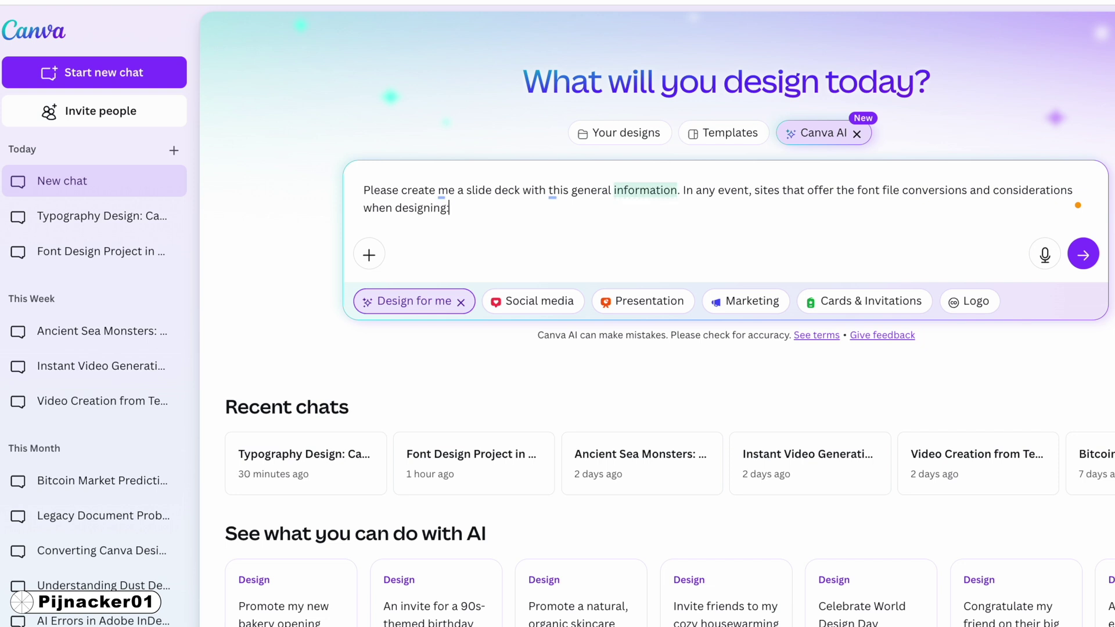
- Paste the copied Grok text below the prompt, remove its last line "To identify specific fonts, you can:" and submit the request
key("shift+Return")
key("ctrl+v")
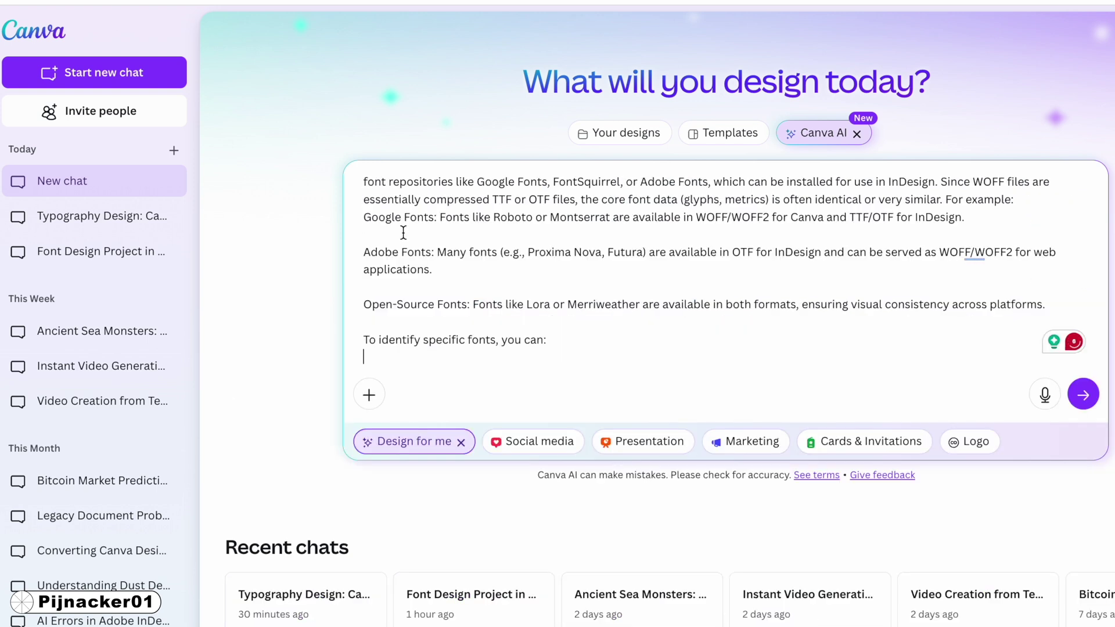
triple_click(350, 341)
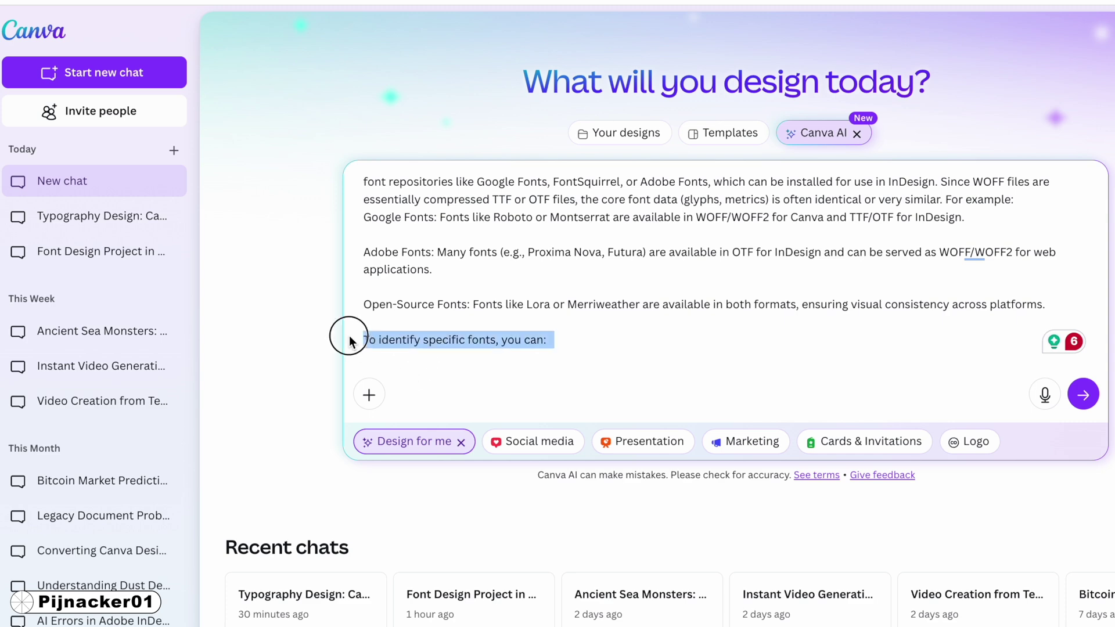
key("BackSpace")
key("BackSpace")
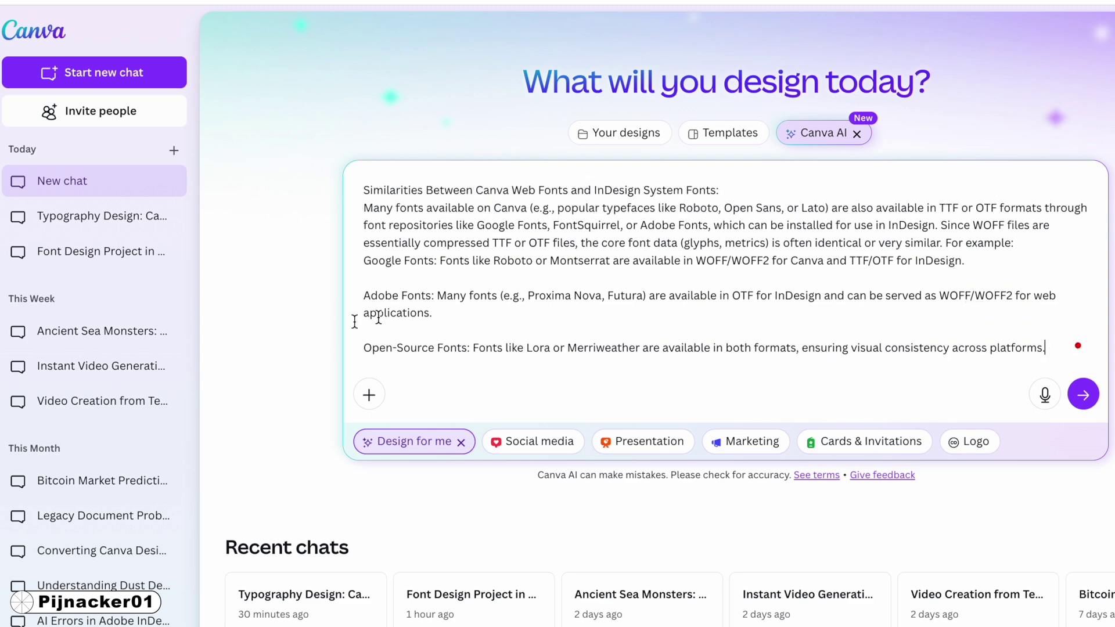
left_click(1083, 395)
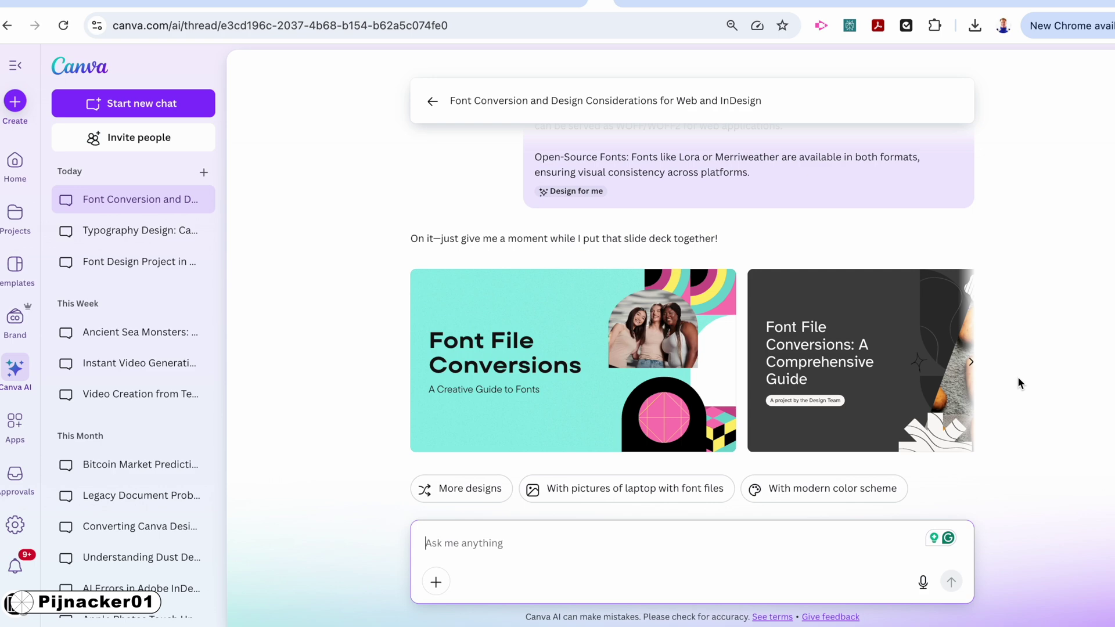
- Browse the generated "Font File Conversions" slide deck designs through to the pink one
mouse_move(622, 366)
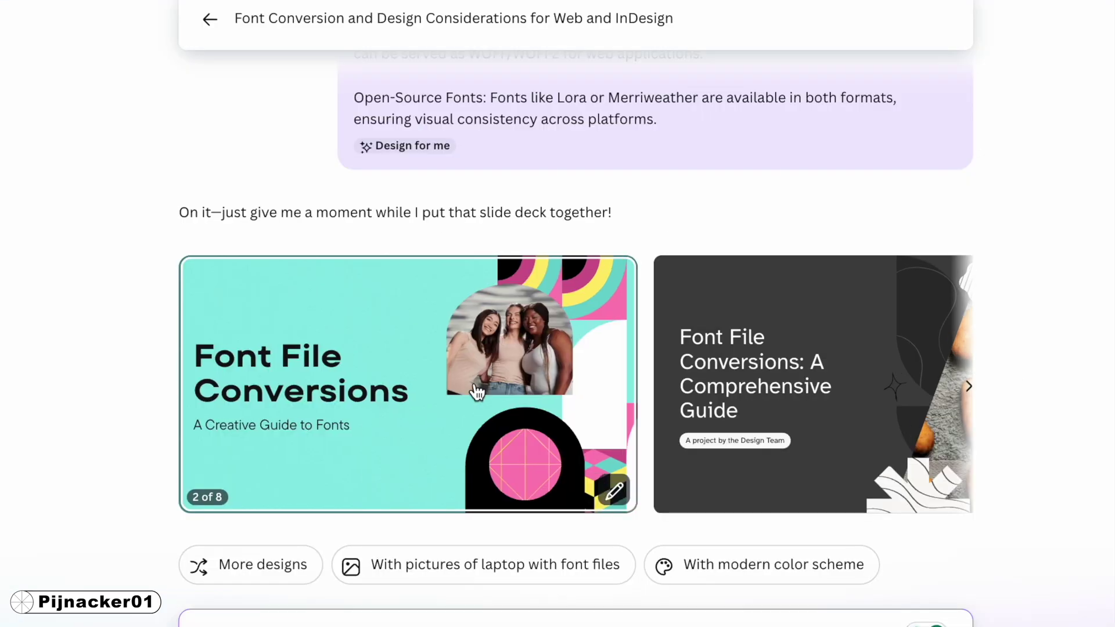
scroll(476, 392, "right", 5)
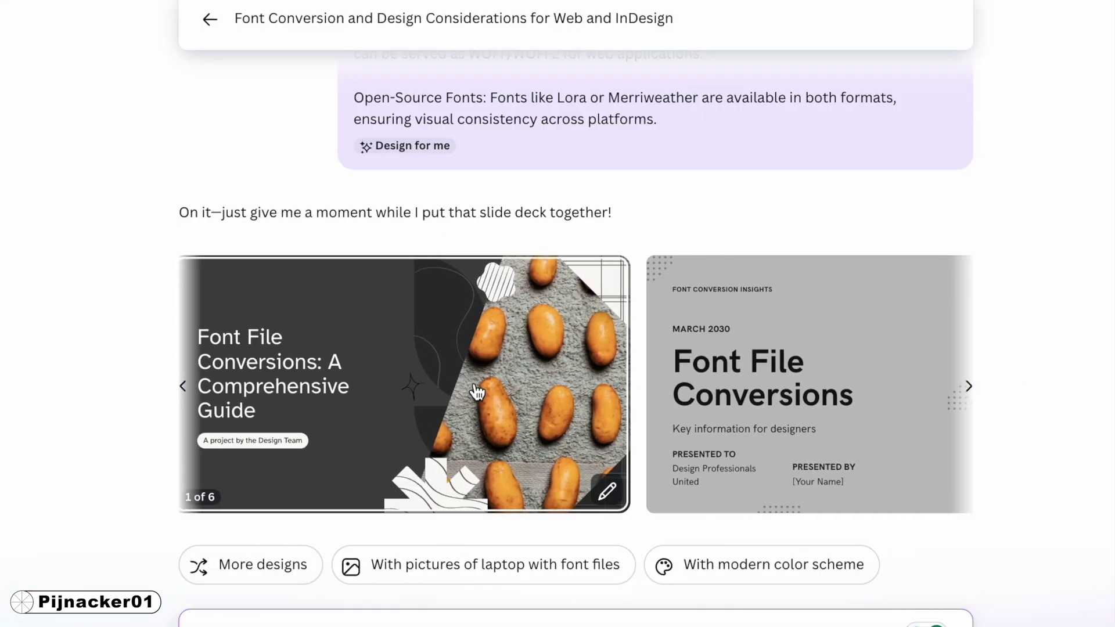
scroll(476, 392, "right", 5)
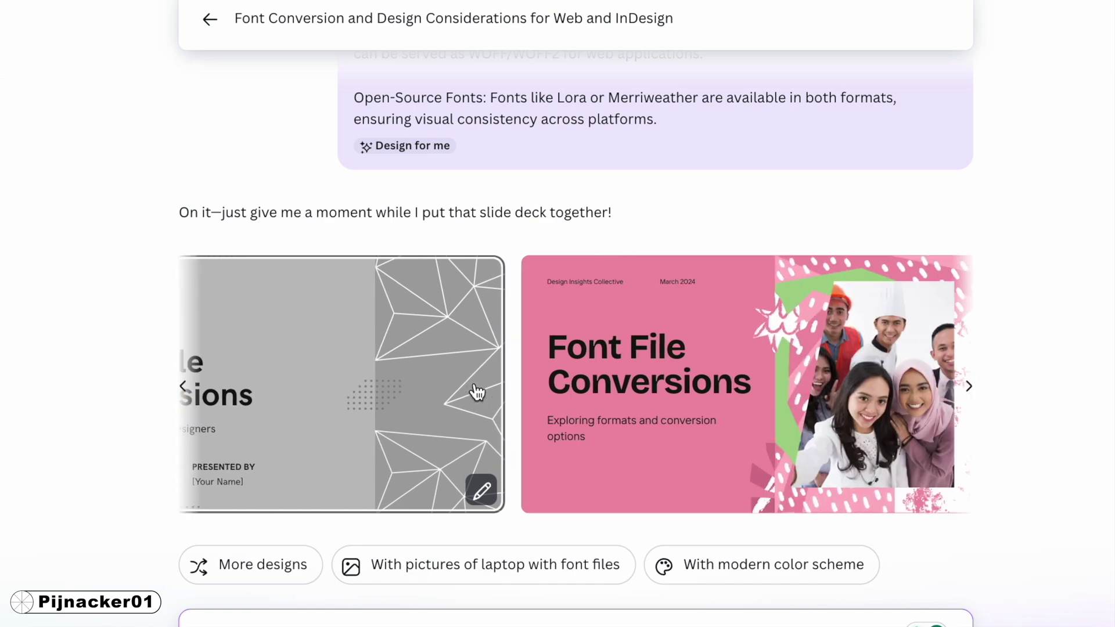
mouse_move(632, 403)
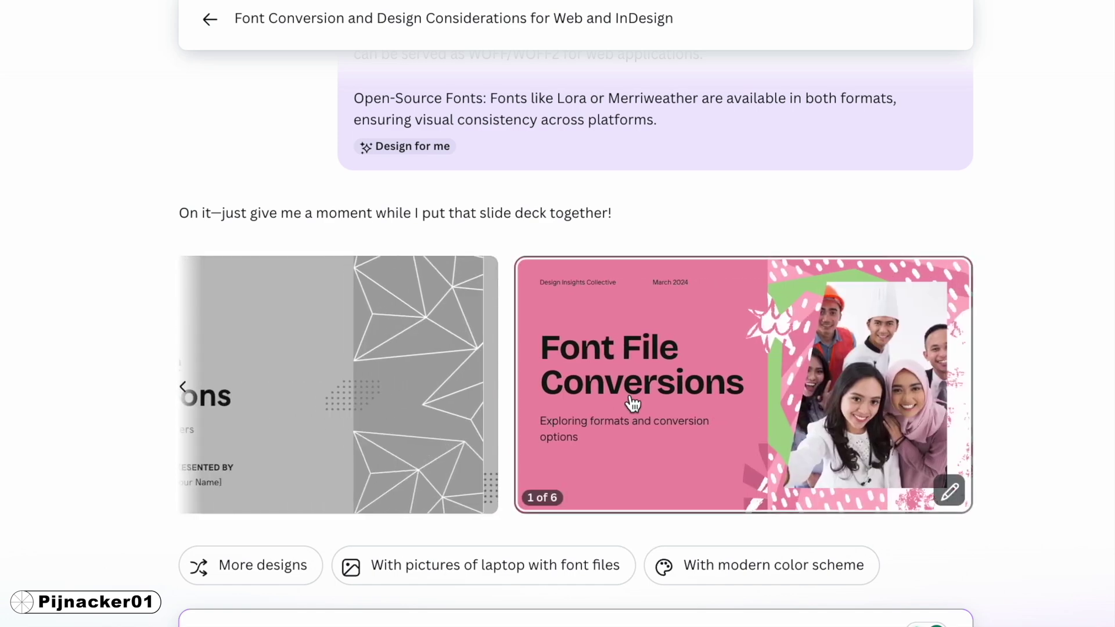
- Choose the dark "Font File Conversions: A Comprehensive Guide" deck among the generated designs and open it in the full Canva Editor
scroll(629, 401, "left", 5)
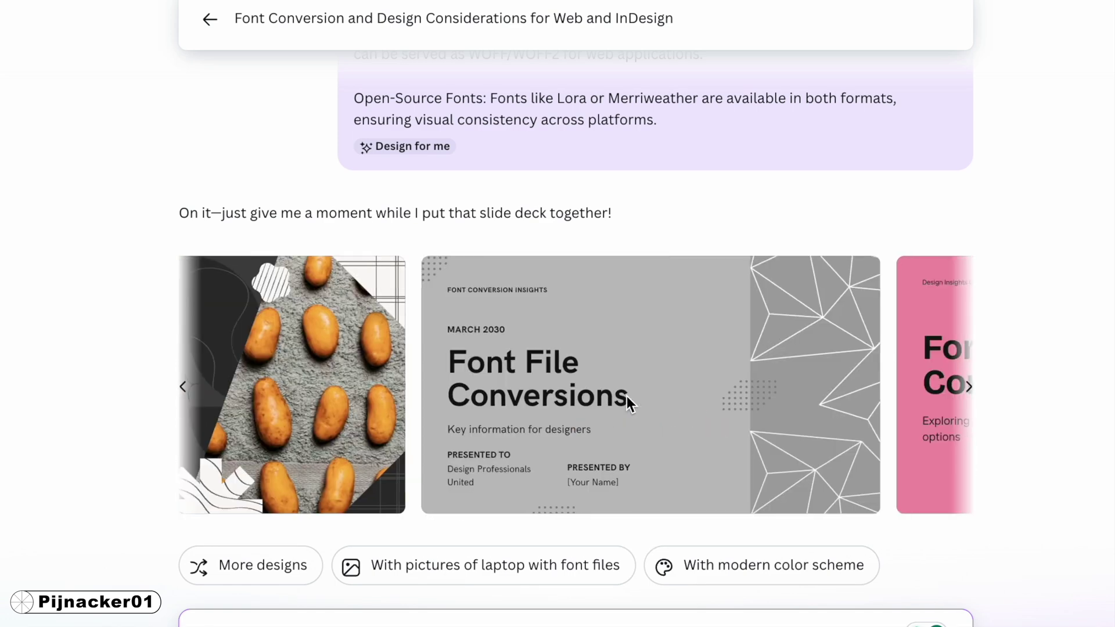
scroll(626, 395, "right", 1)
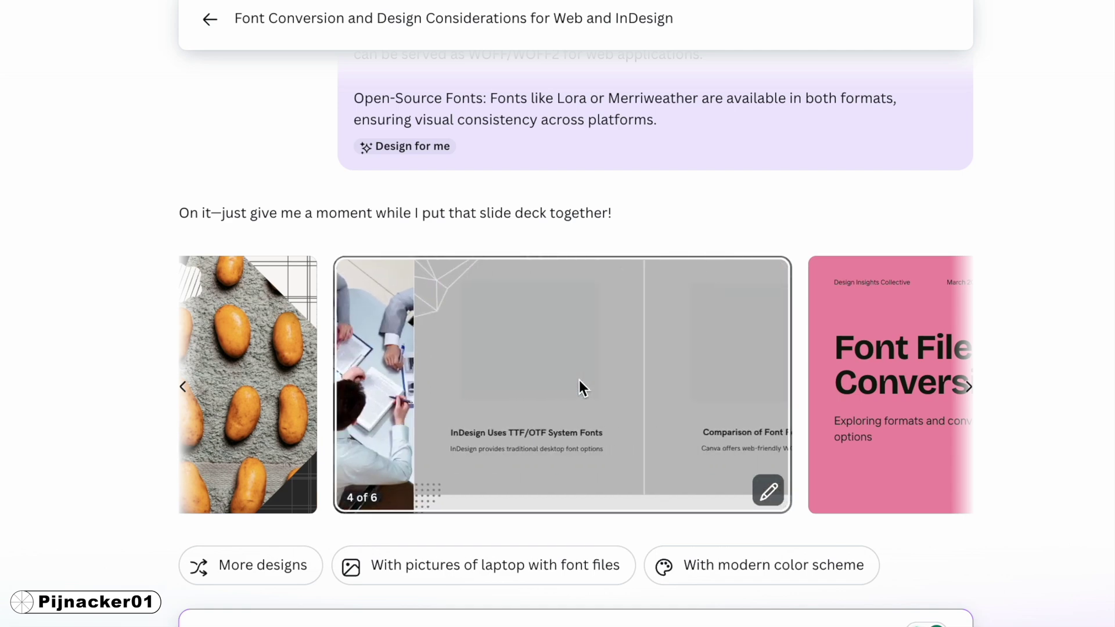
scroll(579, 380, "left", 4)
scroll(579, 380, "left", 1)
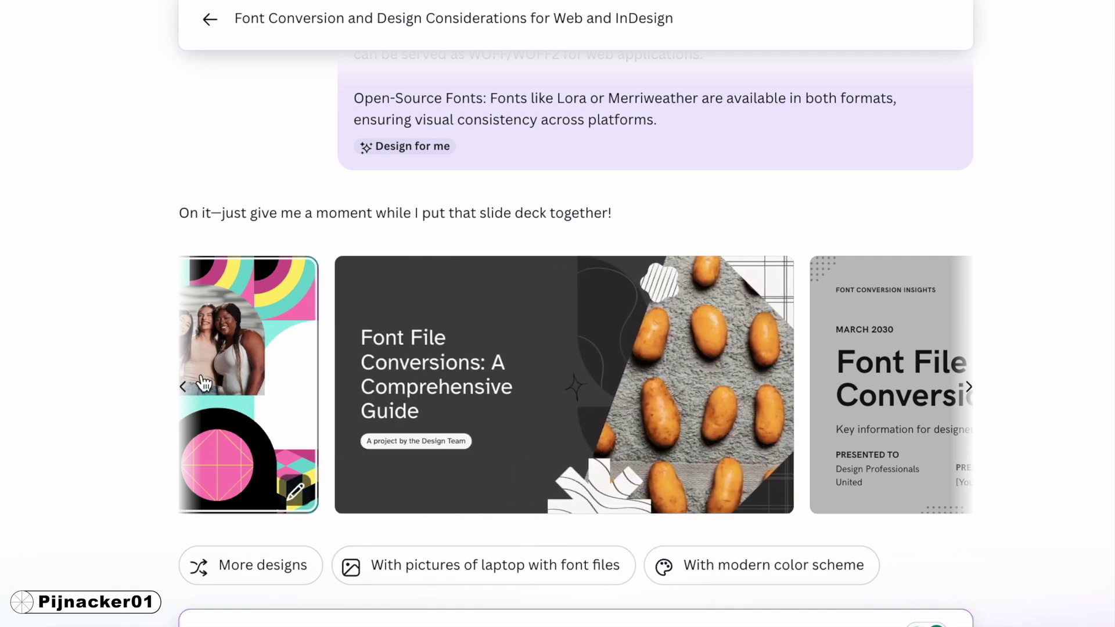
scroll(231, 385, "left", 5)
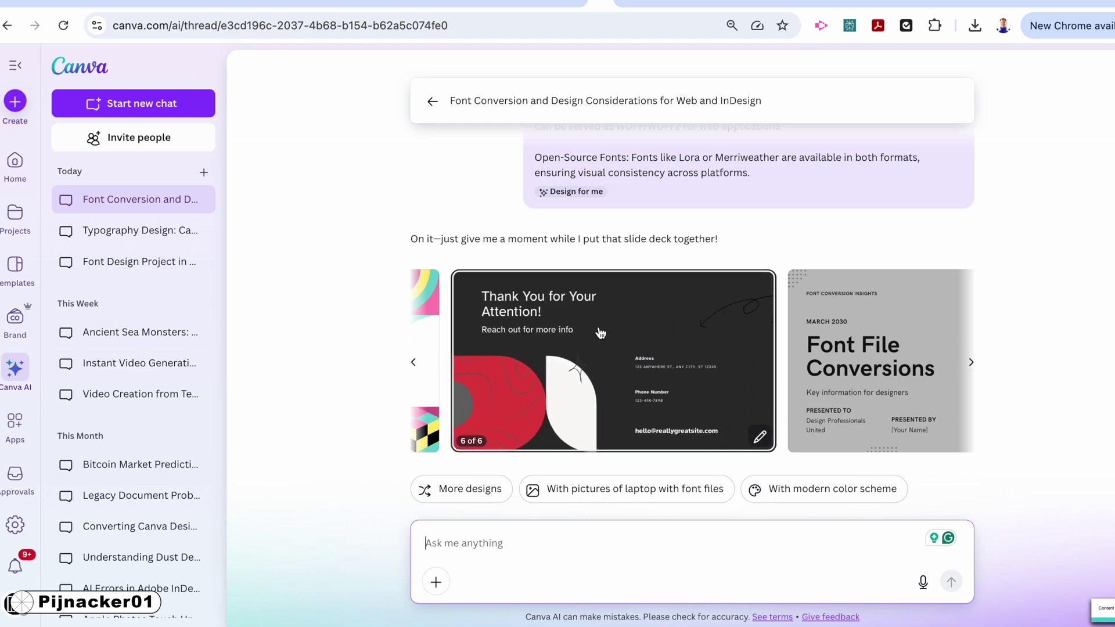
left_click(600, 333)
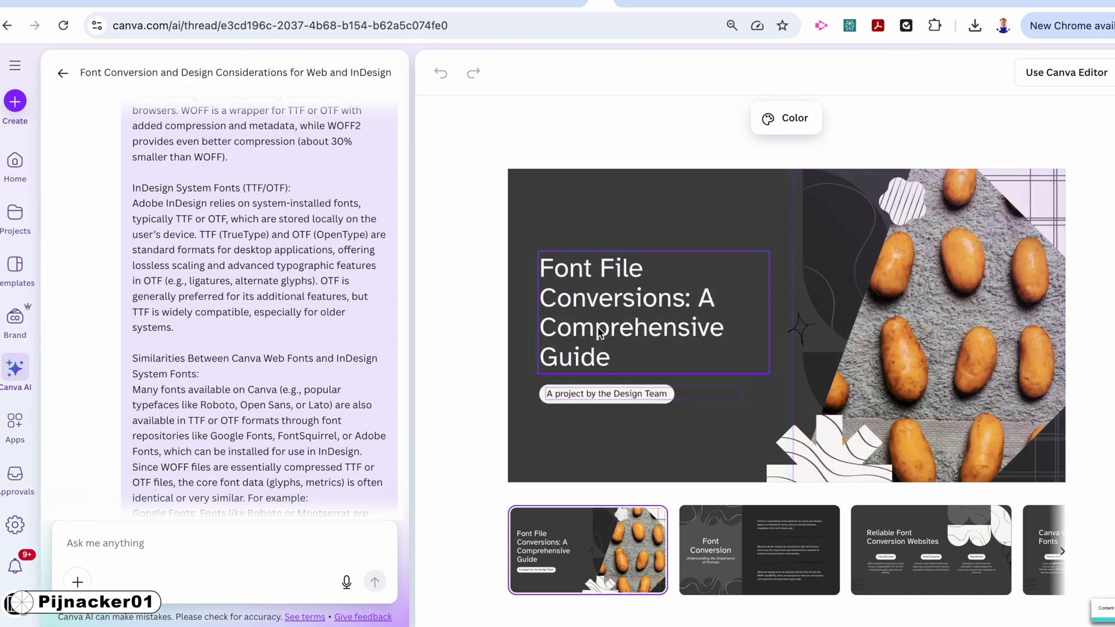
left_click(1072, 73)
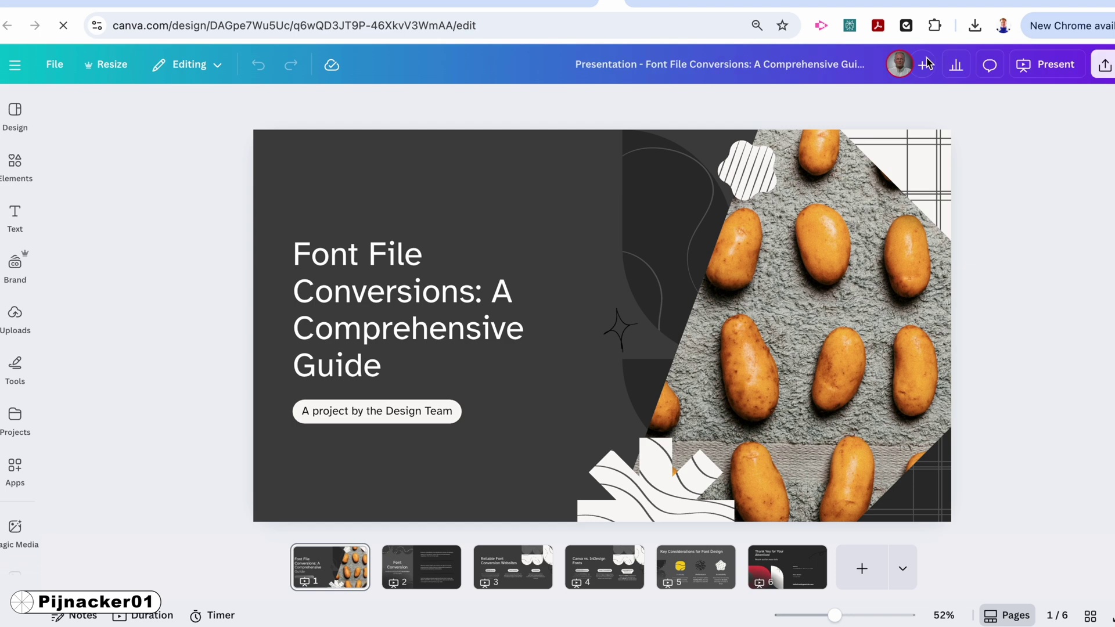
left_click(1104, 64)
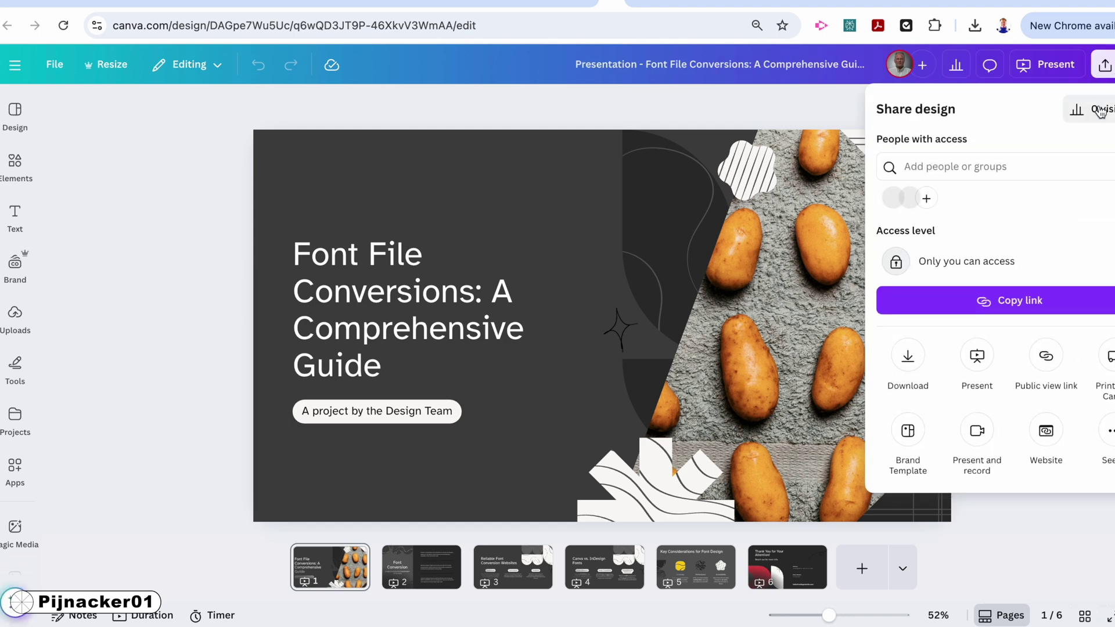
left_click(99, 204)
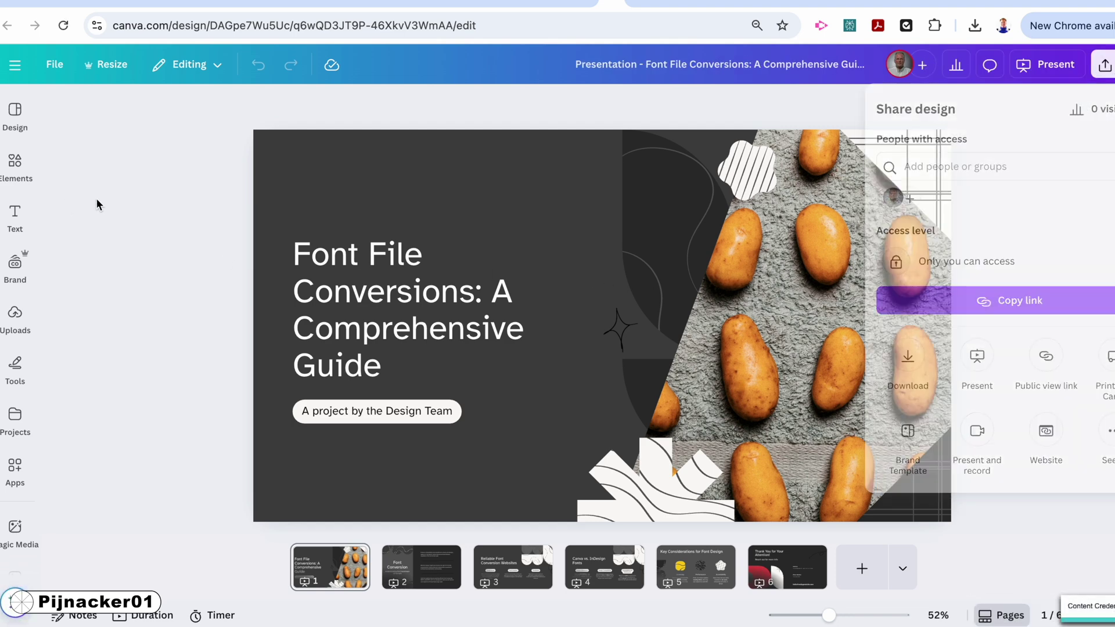
- Review slides 2 to 4 of the deck, comparing the font conversion websites slide with the Canva vs. InDesign fonts slide
left_click(425, 564)
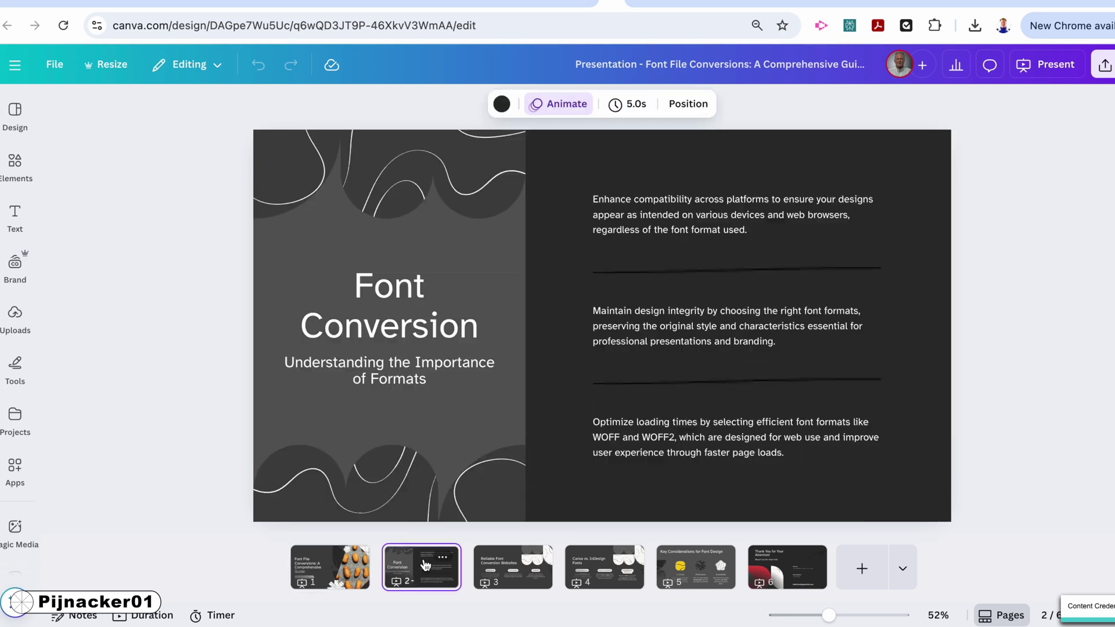
left_click(514, 566)
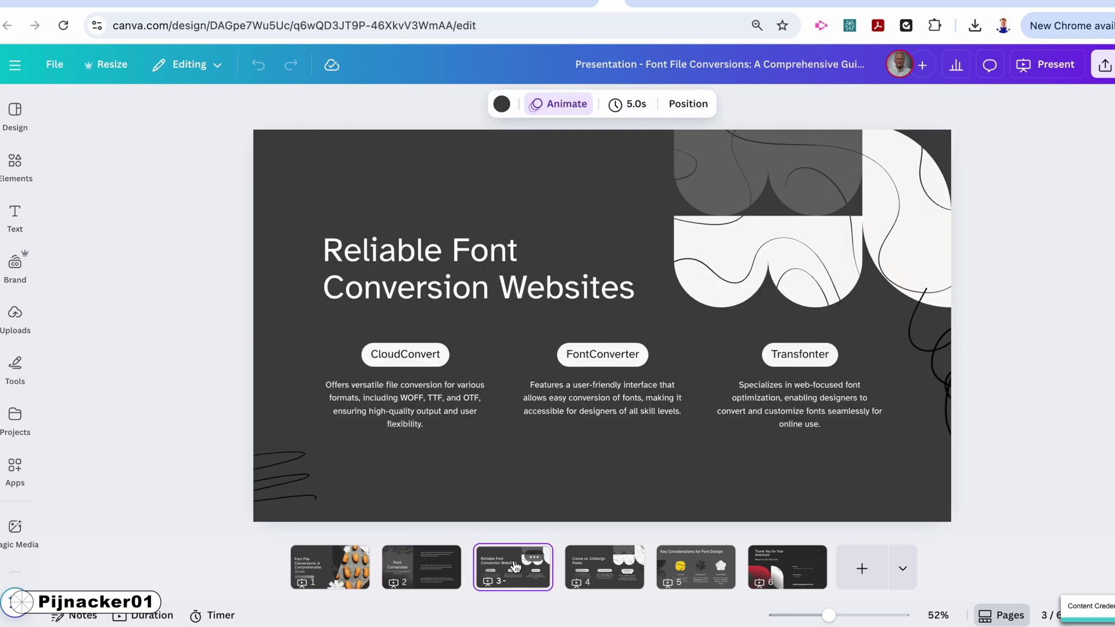
left_click(595, 566)
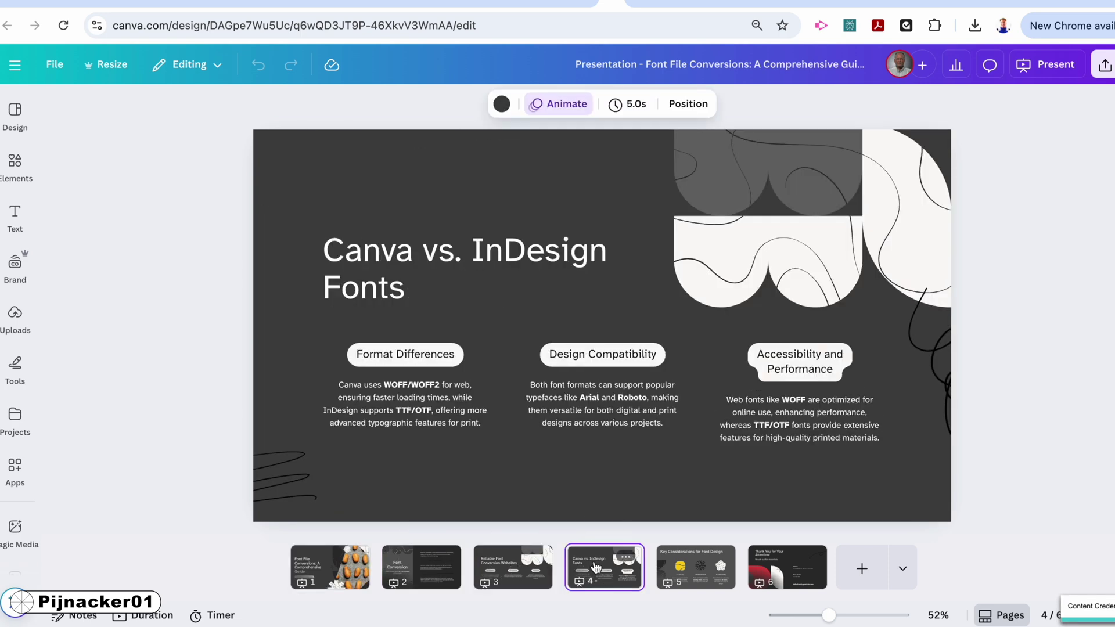
left_click(528, 568)
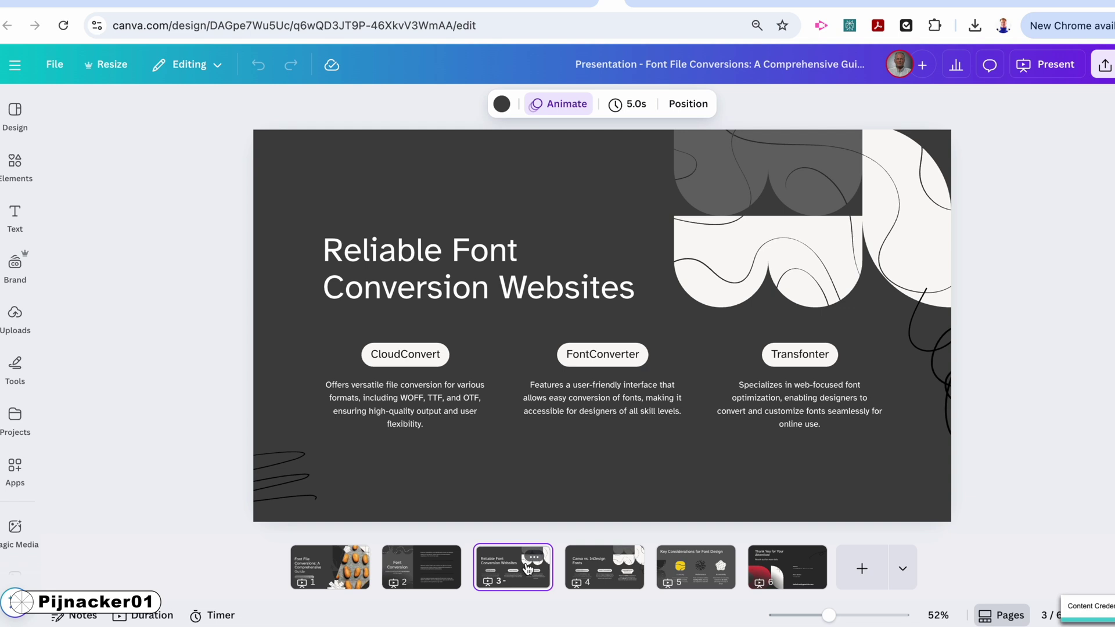
left_click(608, 570)
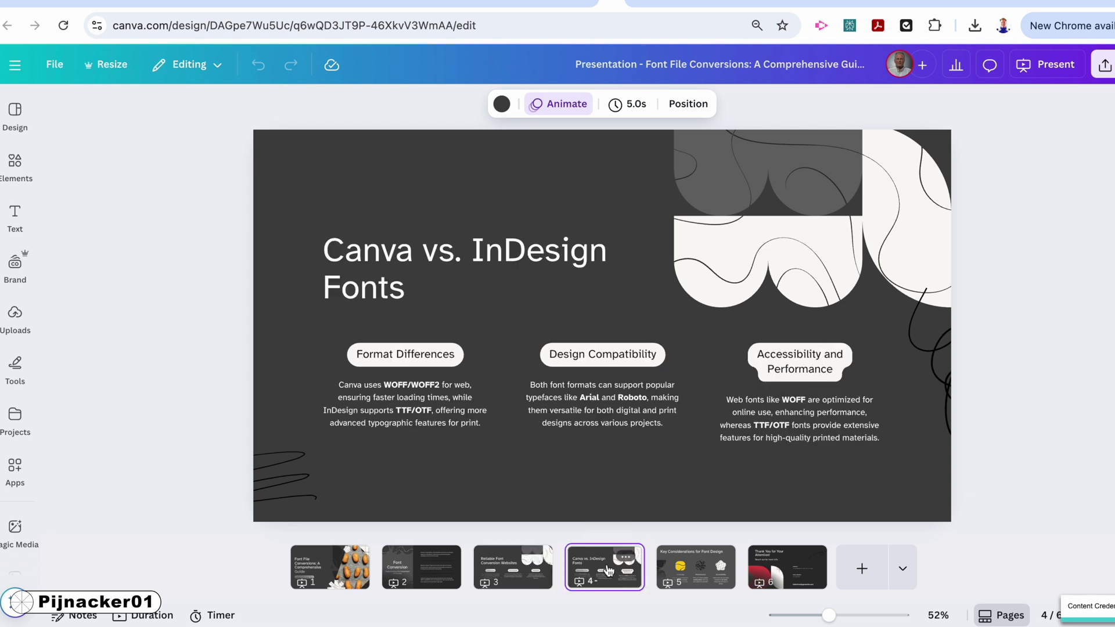